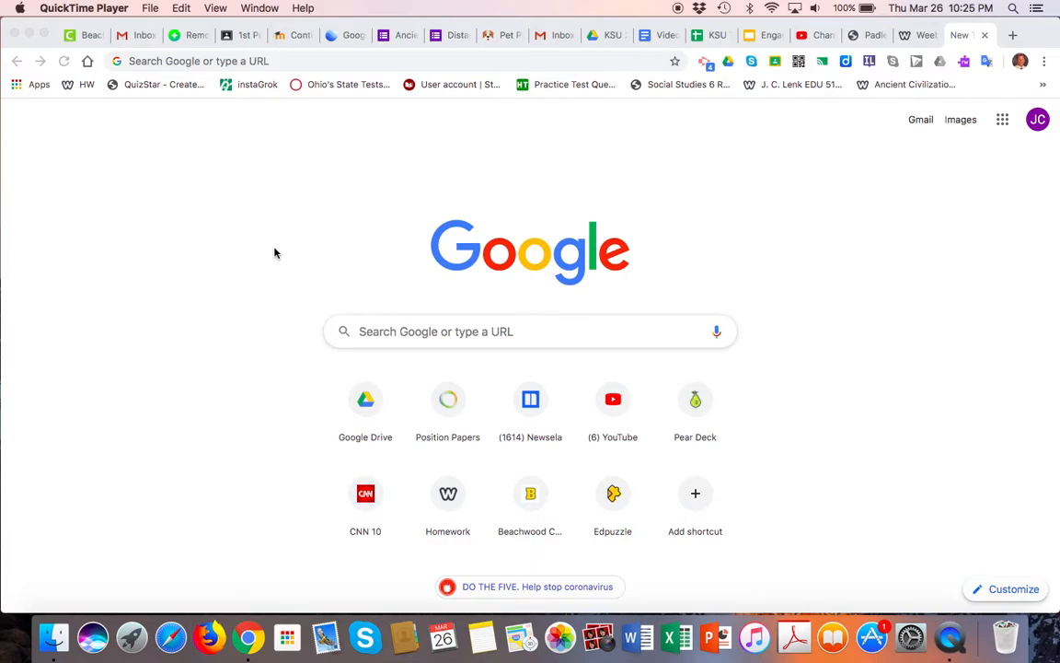
Search Google for 'flipgrid' and open the official 'Flipgrid | Empower Every Voice' site.
left_click(189, 62)
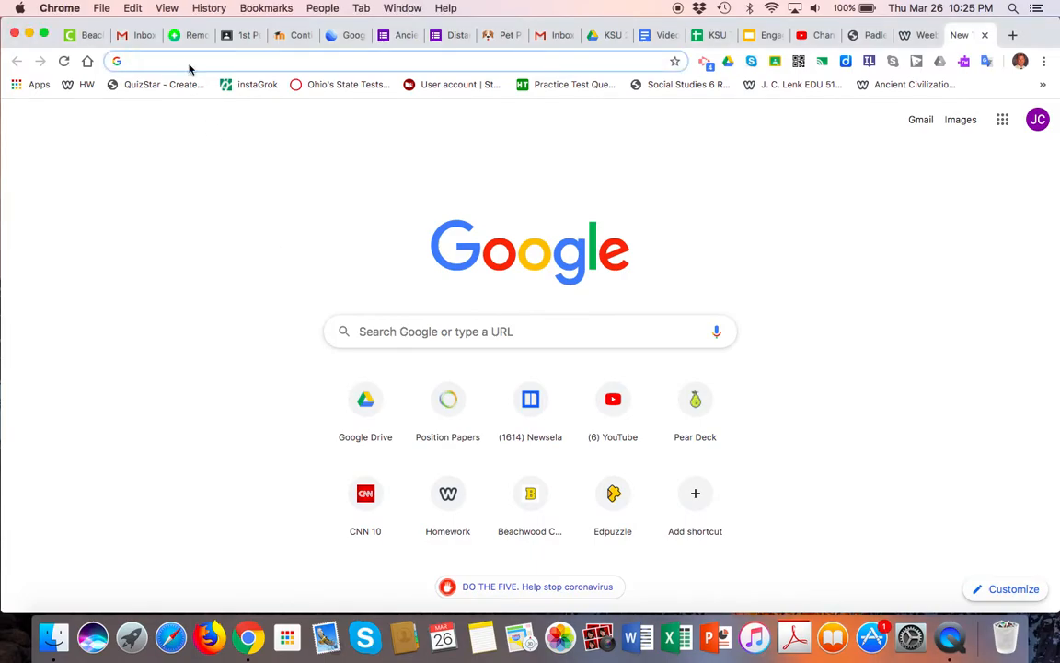
type("flipgrid")
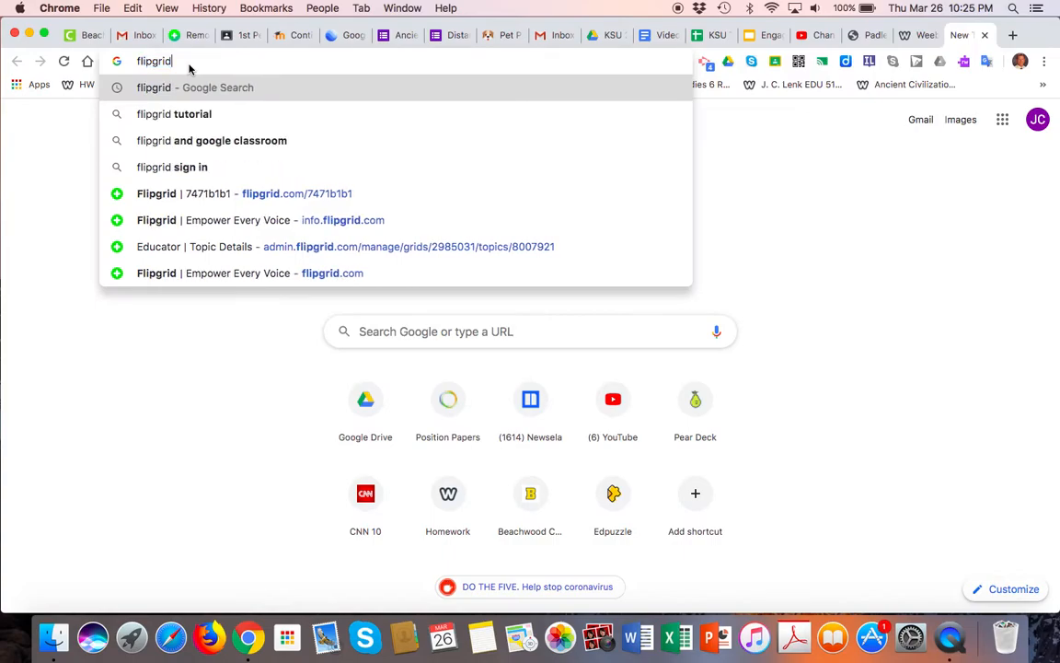
key("Return")
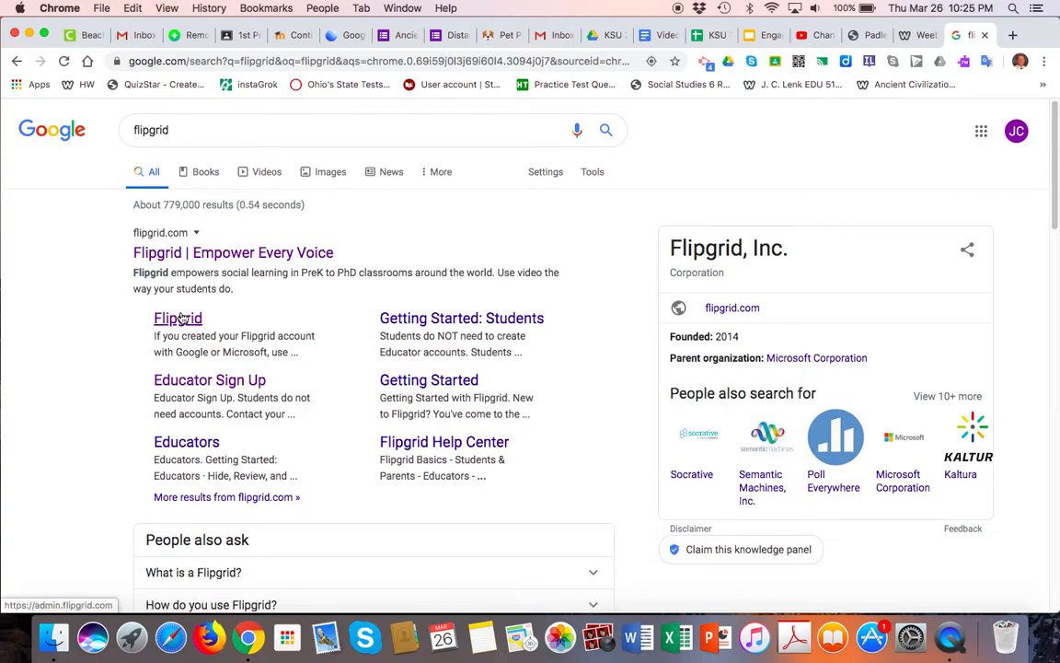
left_click(166, 254)
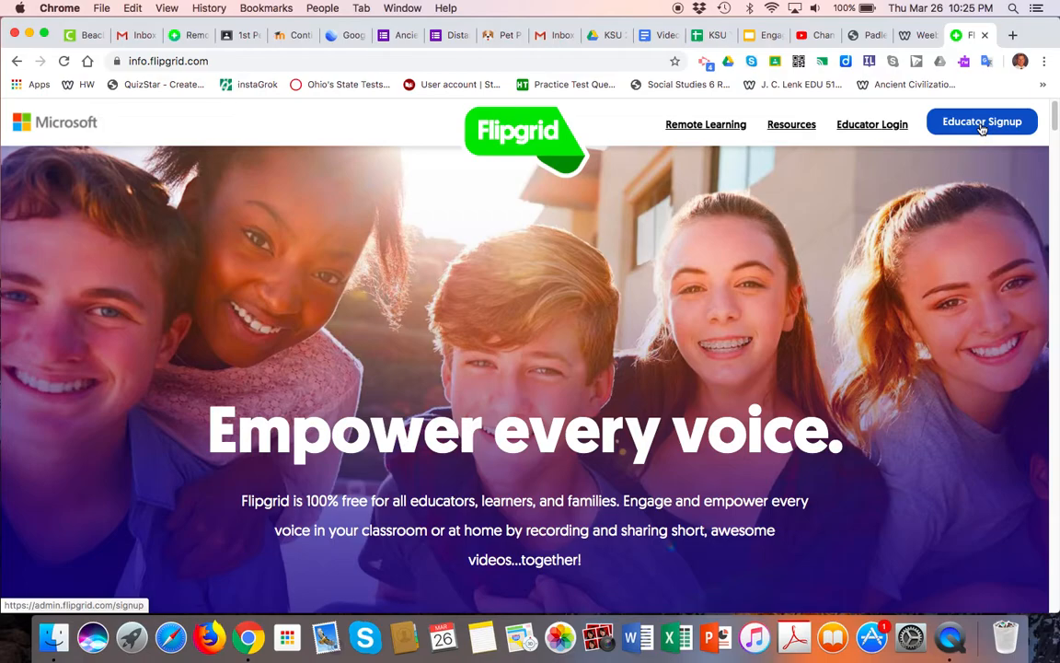
Log in as an educator and exit the welcome tour to reach the empty My Grids page.
left_click(885, 126)
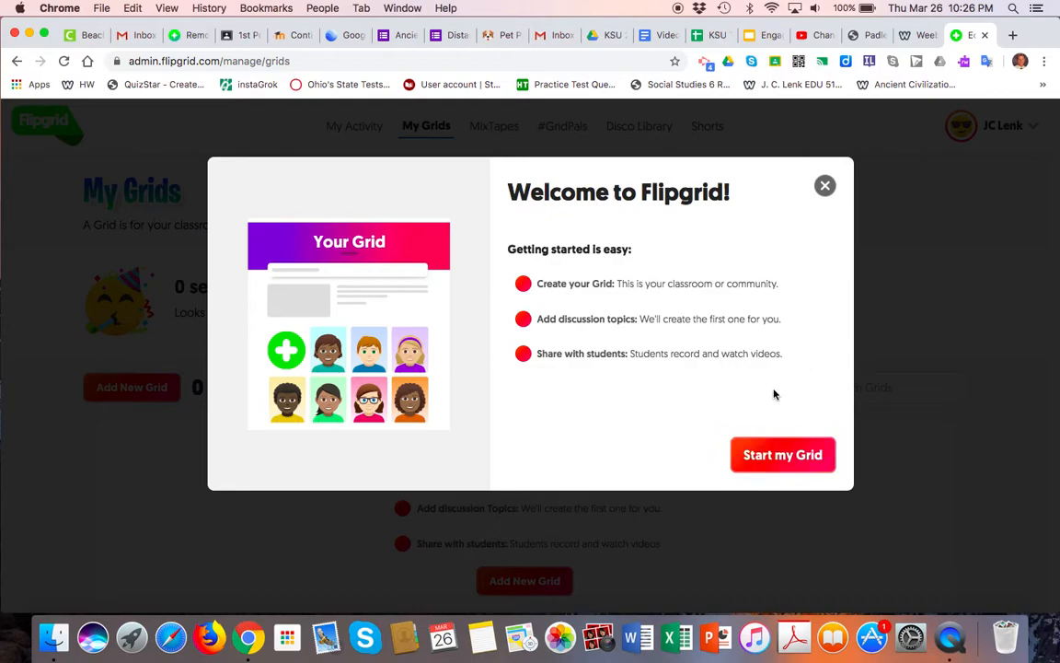
left_click(825, 187)
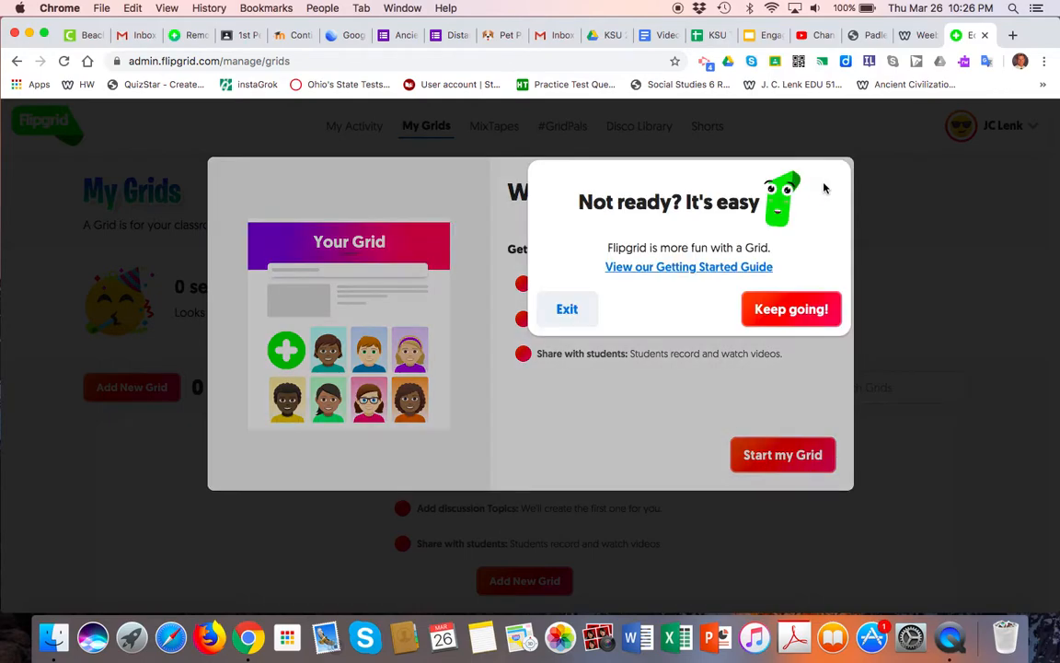
left_click(569, 310)
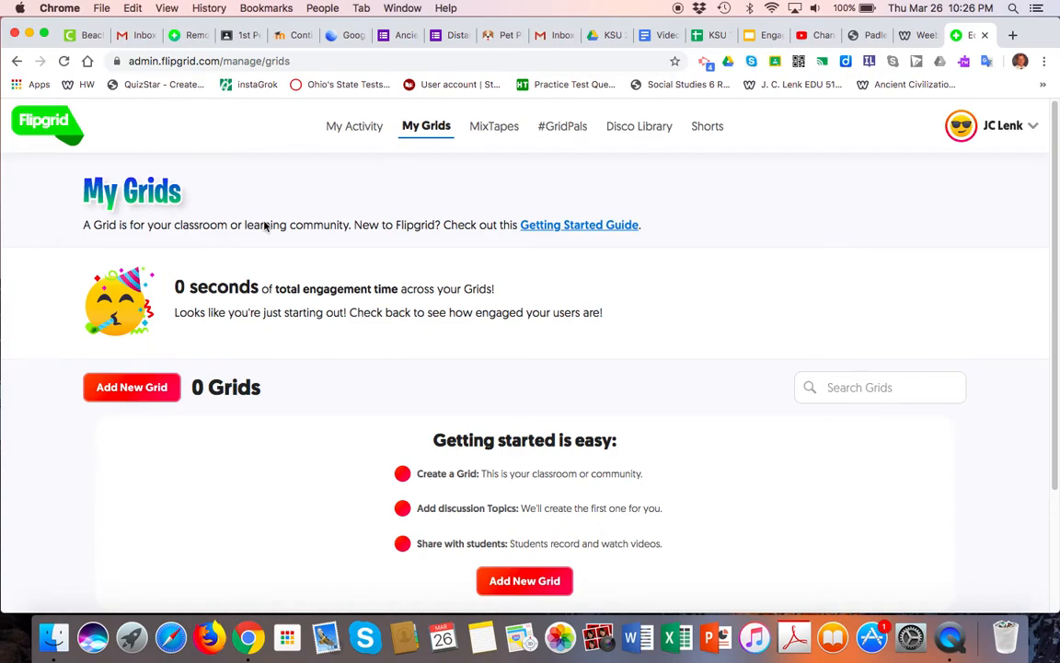
Add a new grid and name it '1st Period'.
left_click(134, 389)
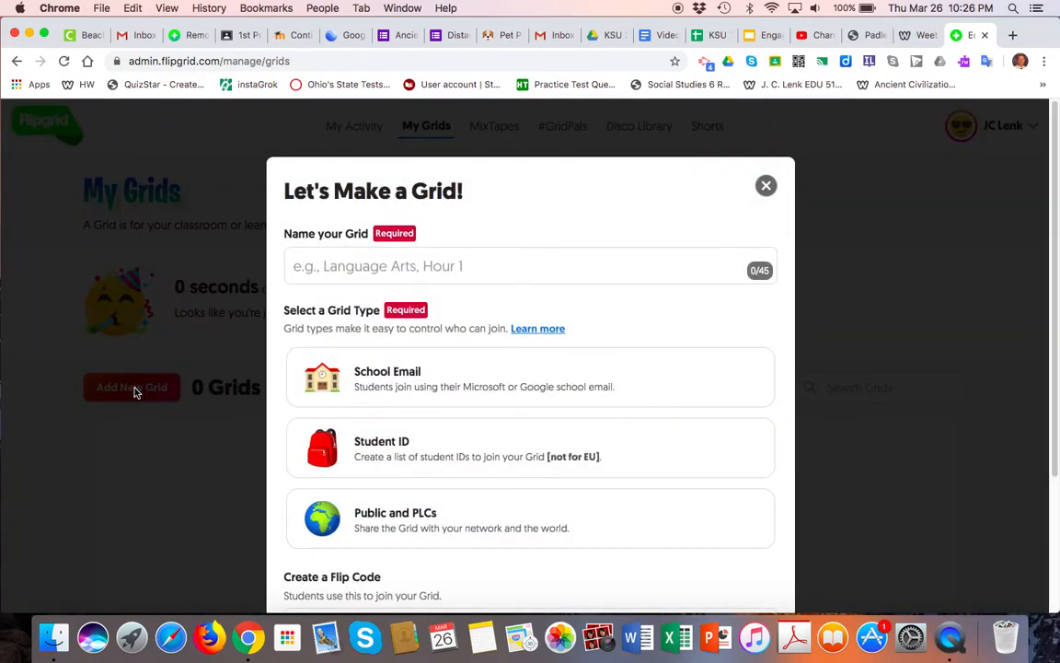
left_click(314, 268)
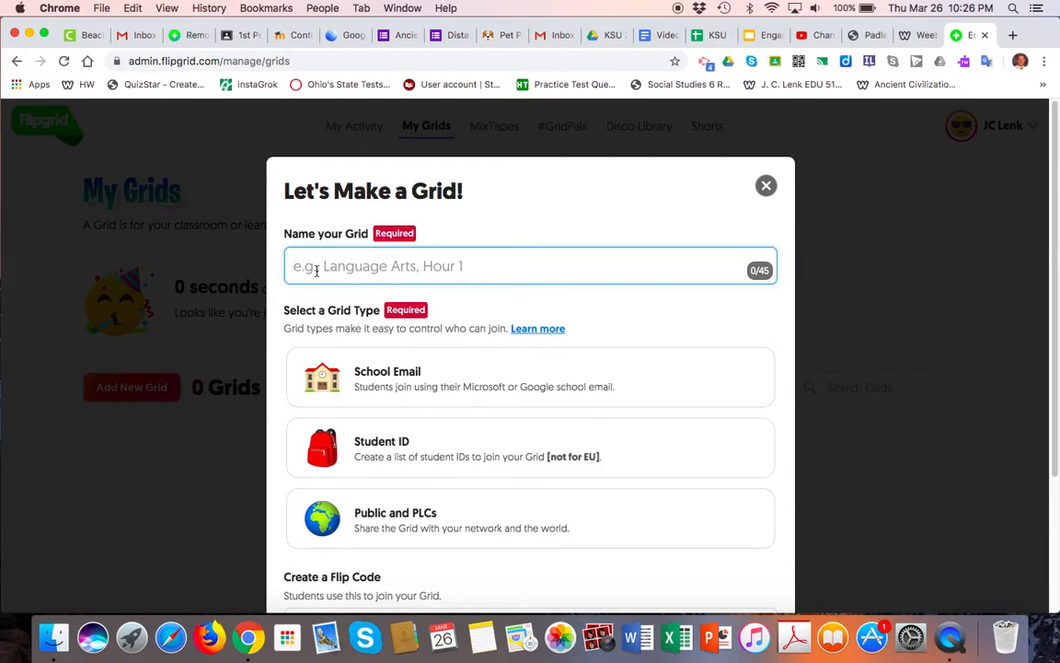
type("1s")
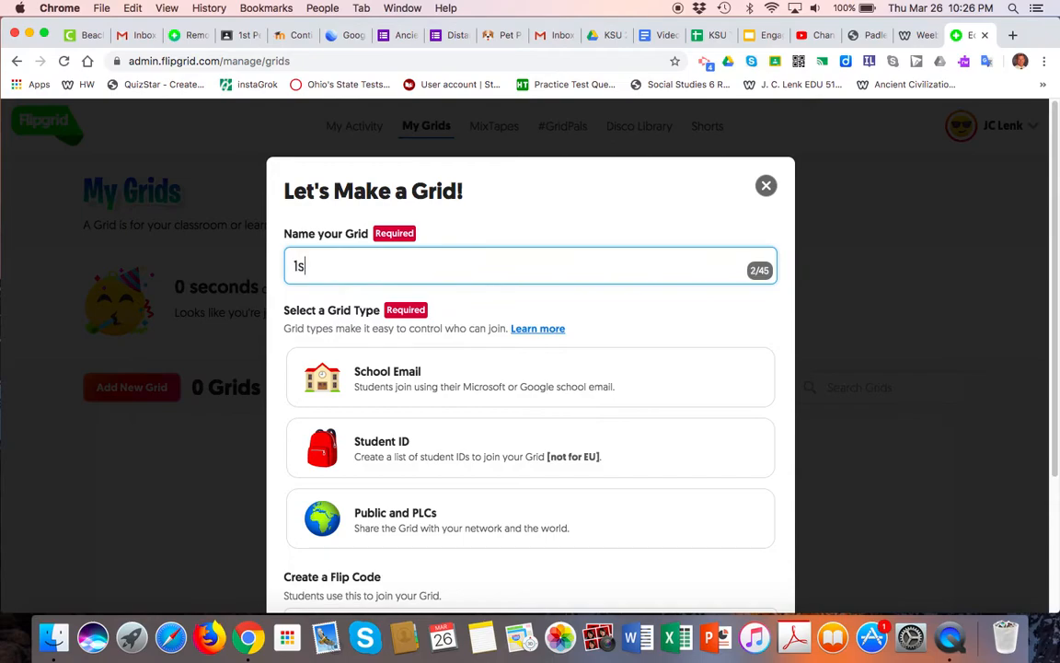
type("t Period")
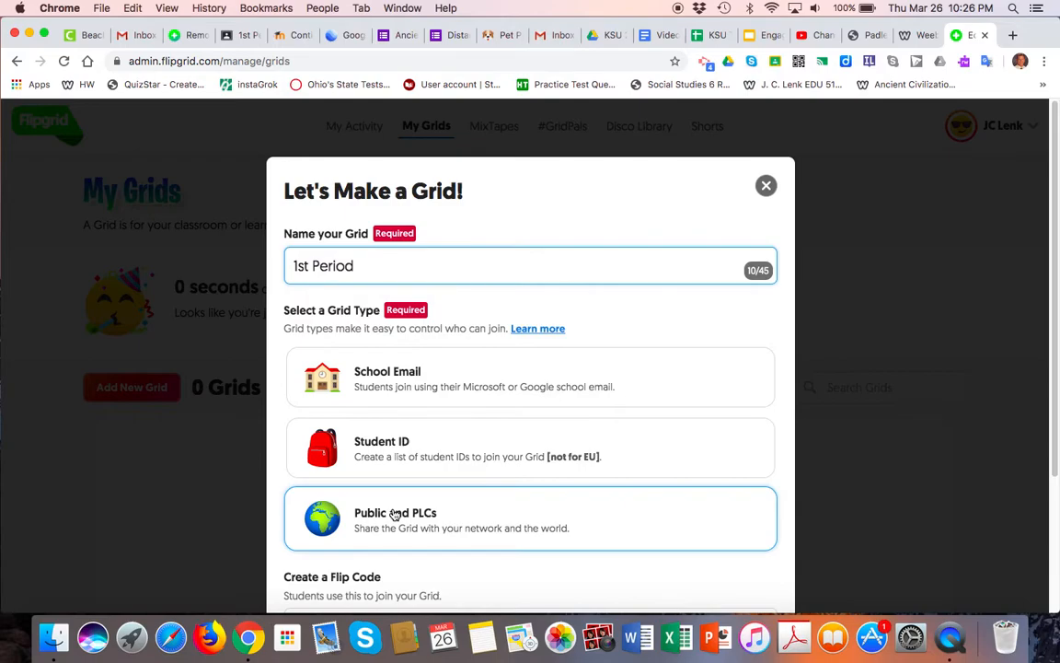
scroll(395, 511, "down", 1)
left_click(397, 372)
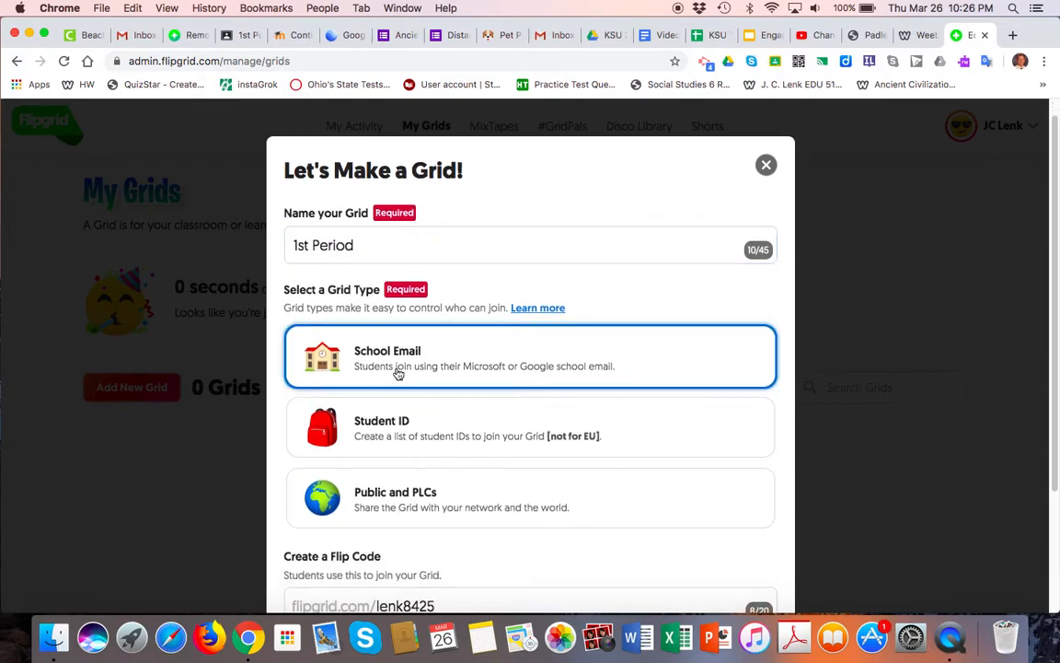
scroll(398, 373, "down", 5)
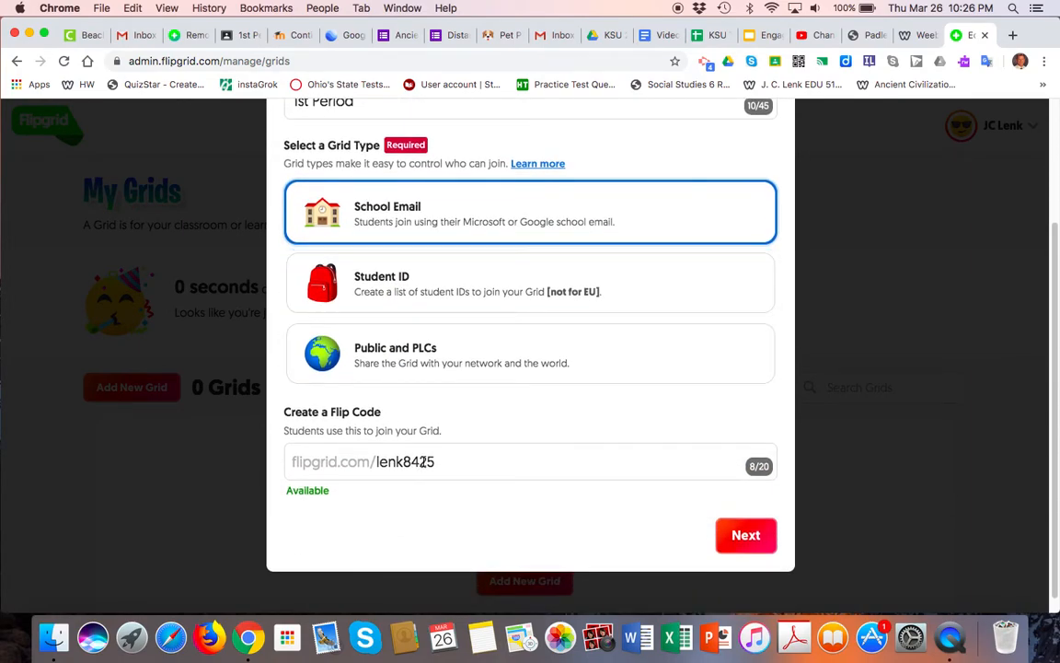
left_click(439, 461)
key("BackSpace")
key("BackSpace")
key("BackSpace")
key("BackSpace")
key("BackSpace")
key("BackSpace")
key("BackSpace")
key("BackSpace")
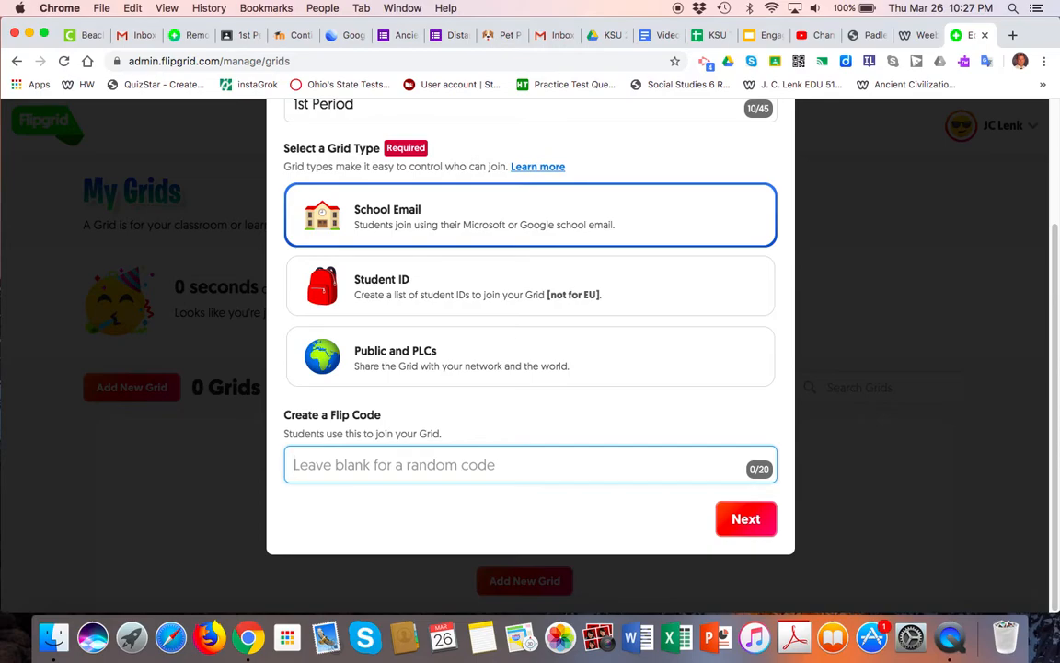
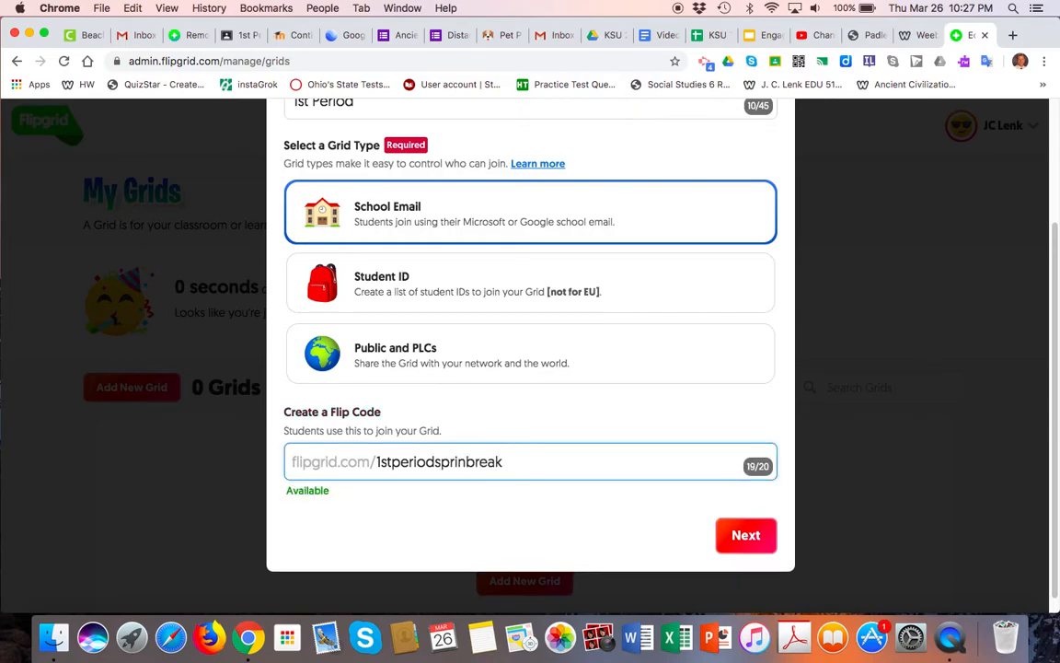
key("Left")
key("Left")
key("Left")
key("Left")
key("Left")
left_click(741, 539)
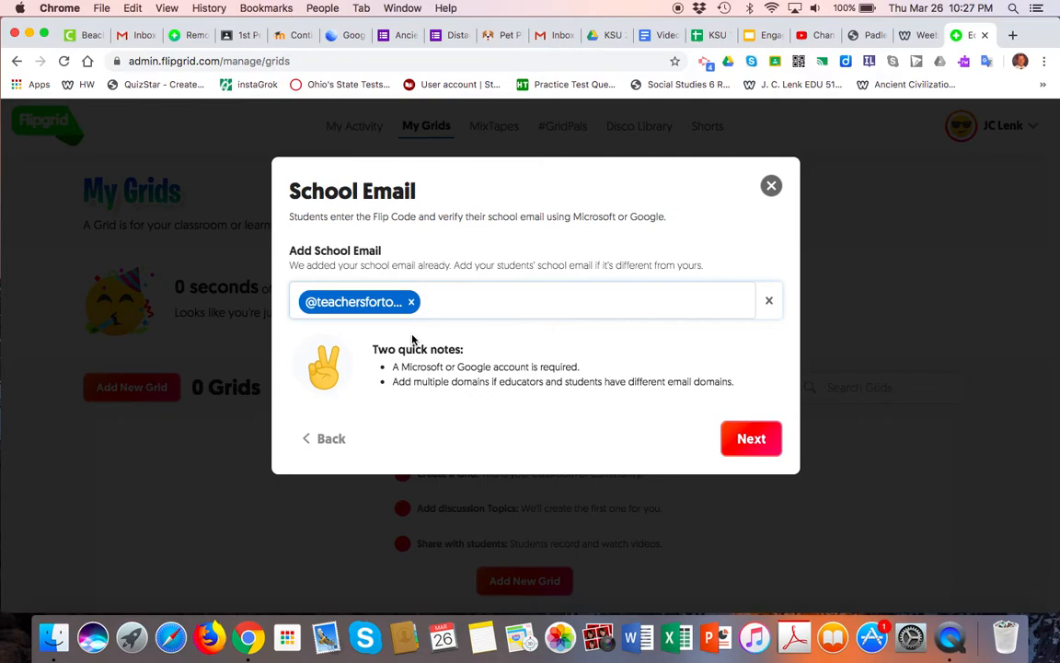
type("@studne")
key("BackSpace")
key("BackSpace")
type("ents")
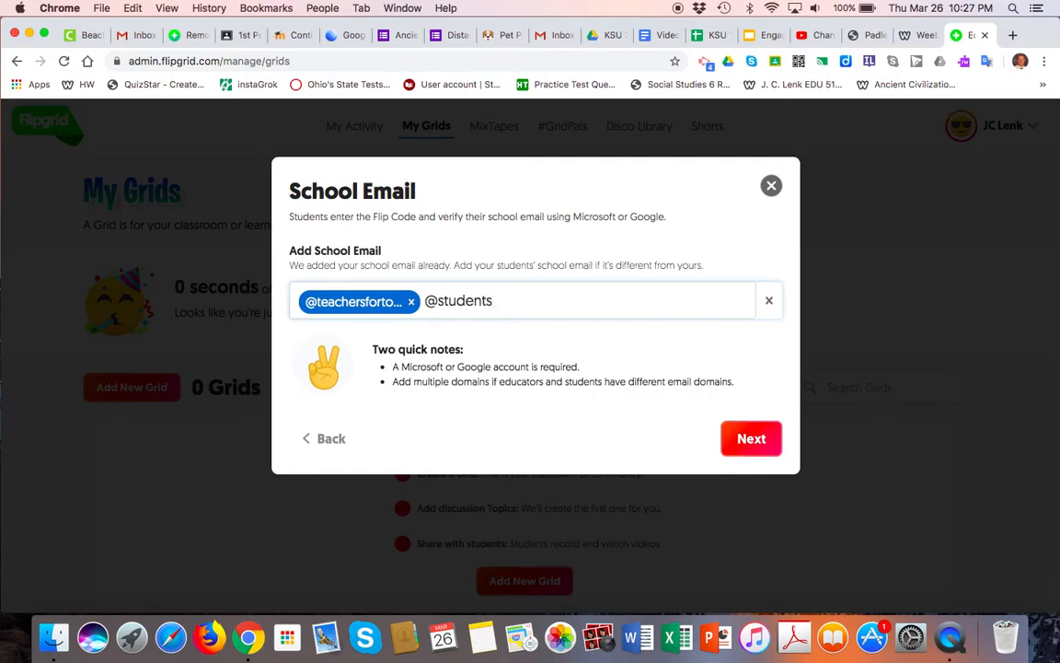
type(".com")
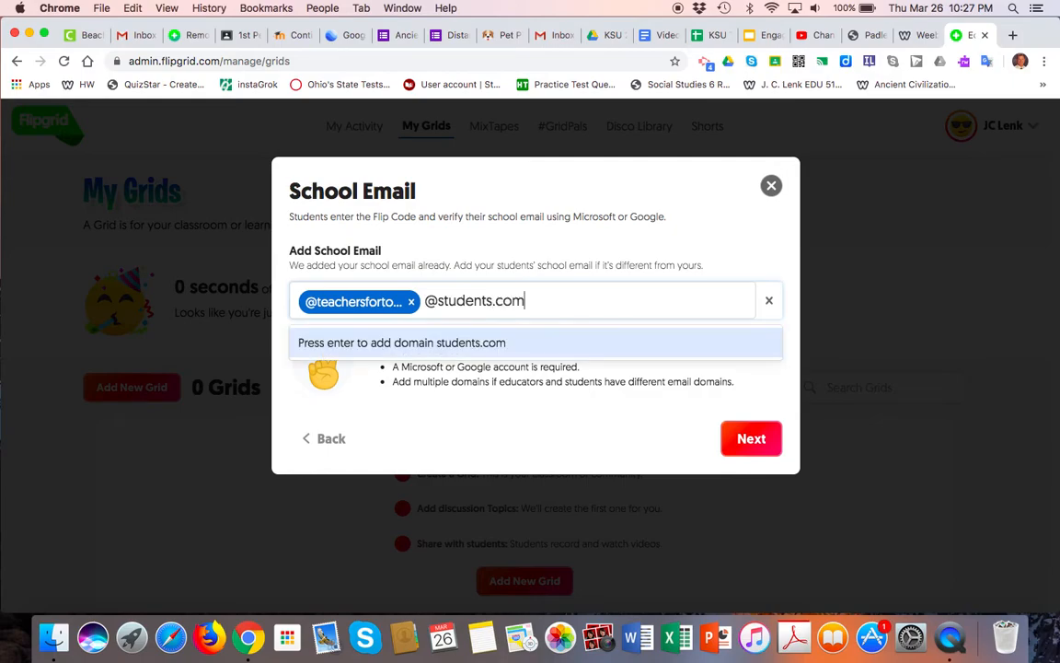
key("Return")
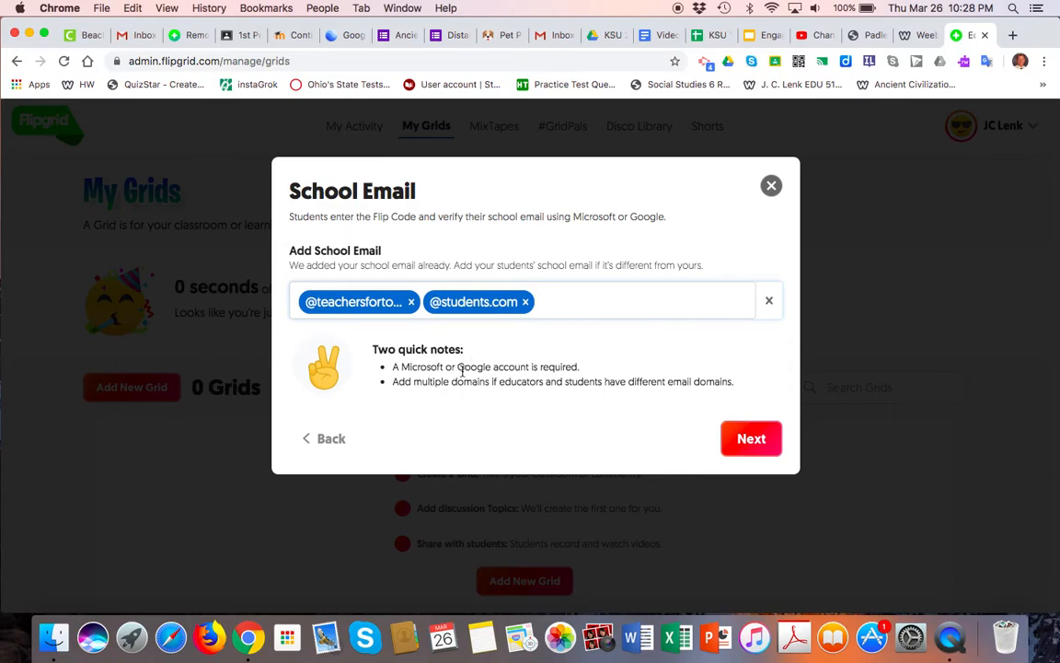
Create the grid and go to the new 1st Period grid's details page.
left_click(751, 448)
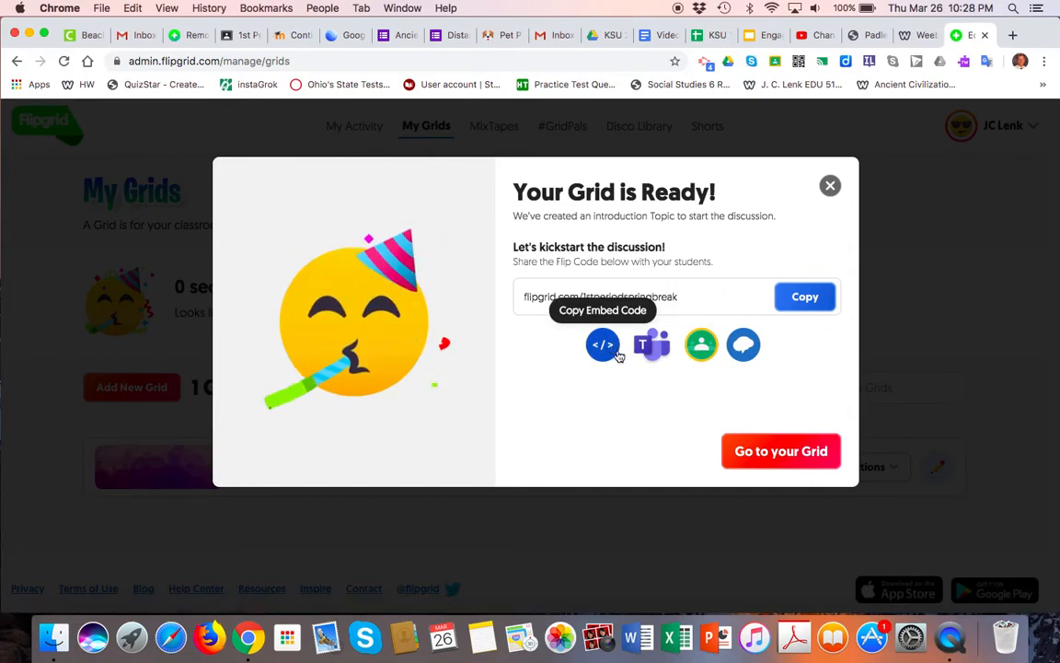
left_click(758, 449)
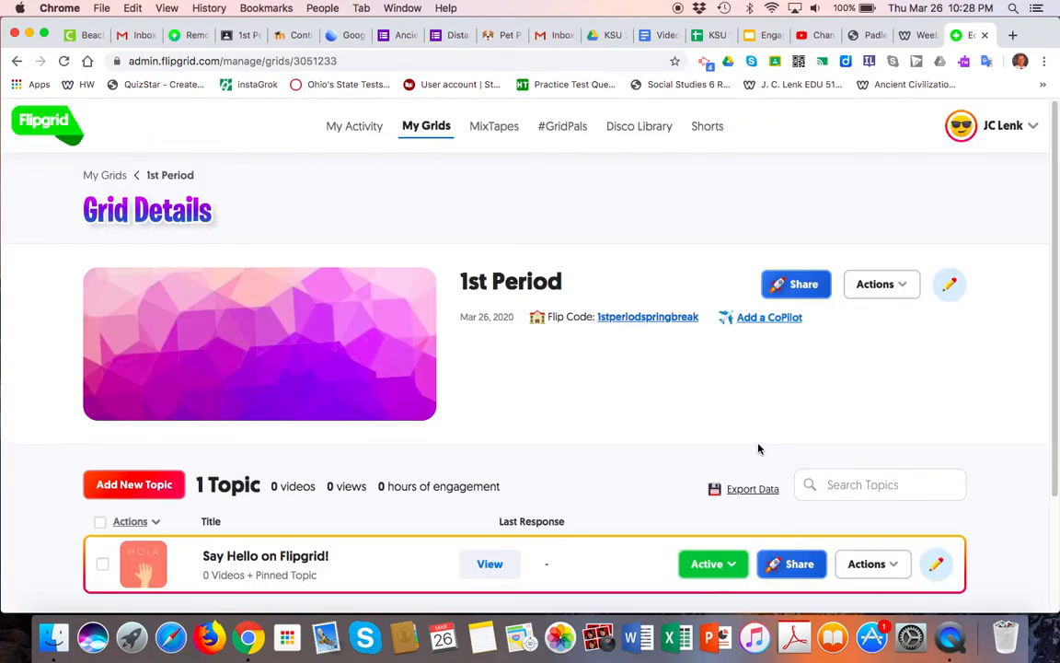
Open the Update Topic page for 'Say Hello on Flipgrid!' using its Edit Topic pencil.
scroll(759, 449, "down", 3)
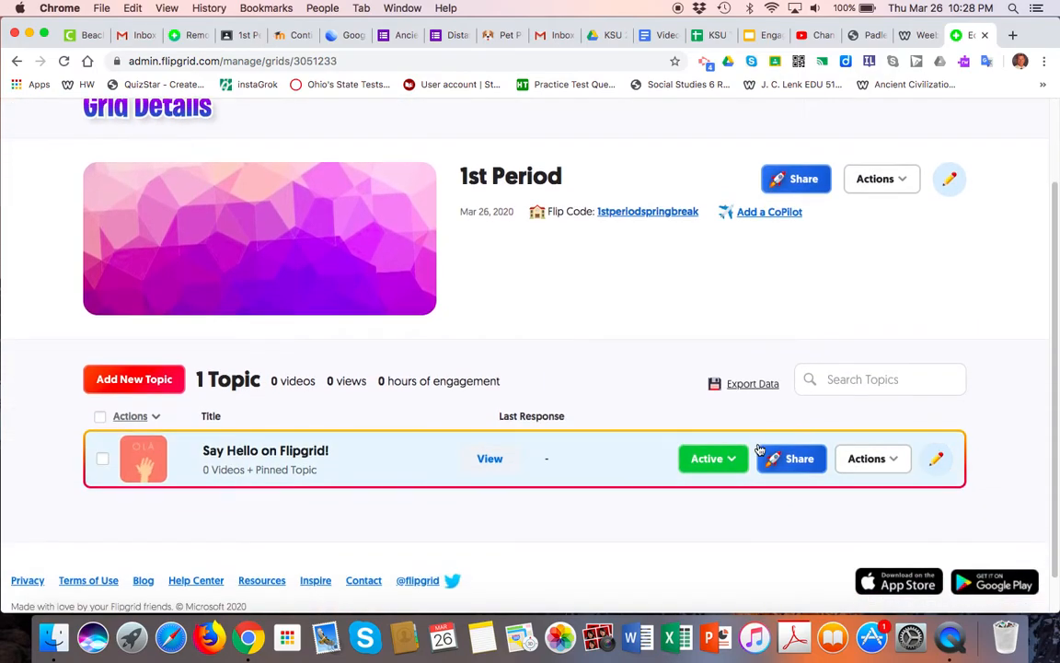
scroll(759, 449, "down", 2)
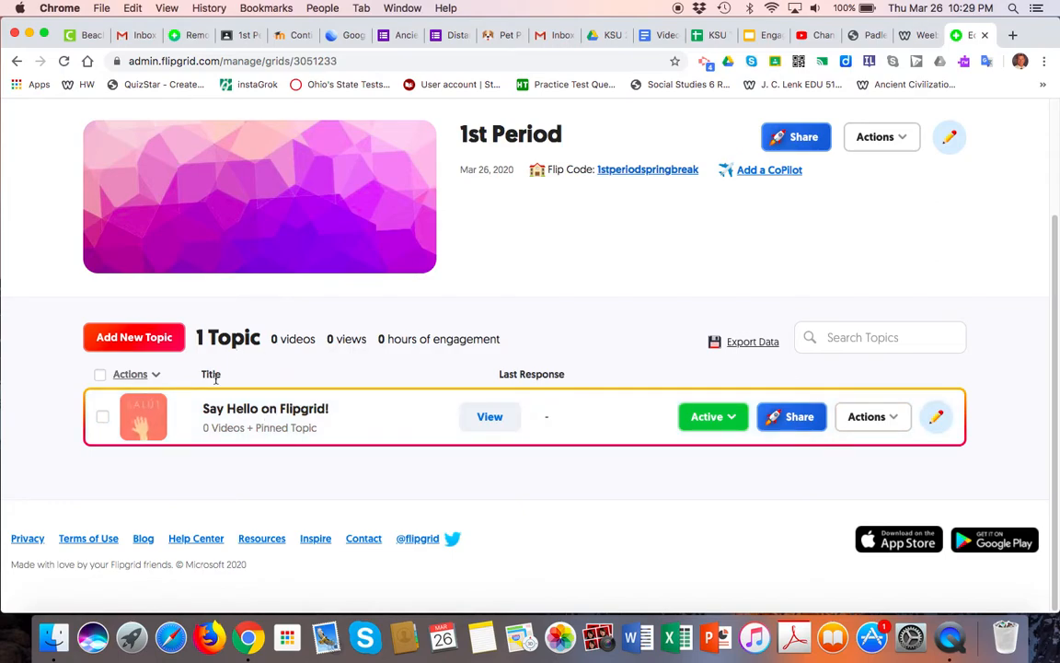
left_click(736, 418)
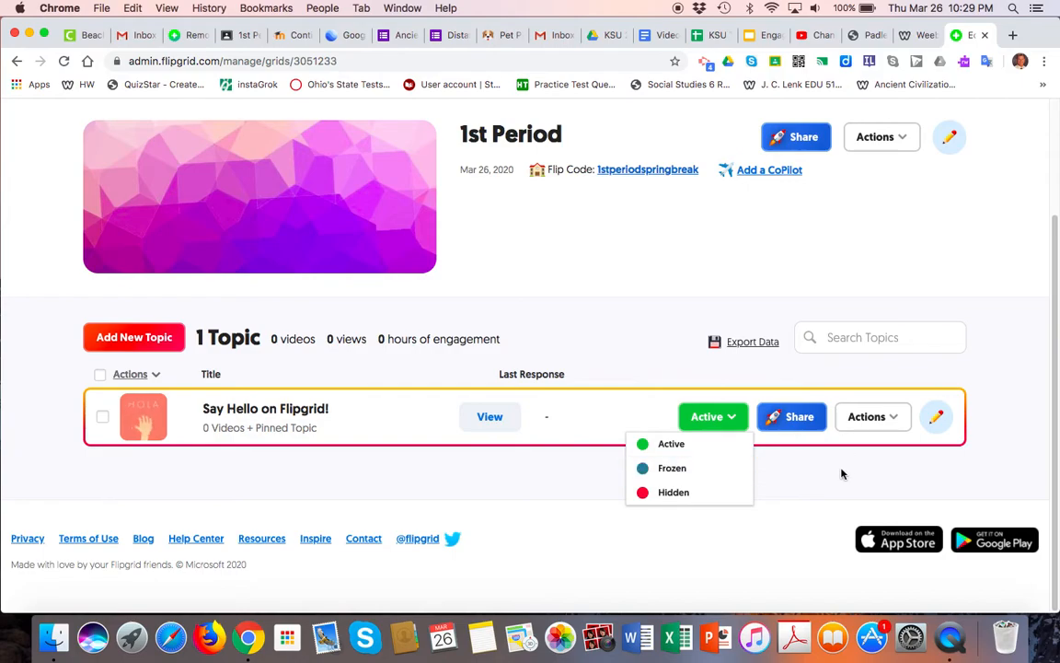
left_click(859, 443)
left_click(888, 419)
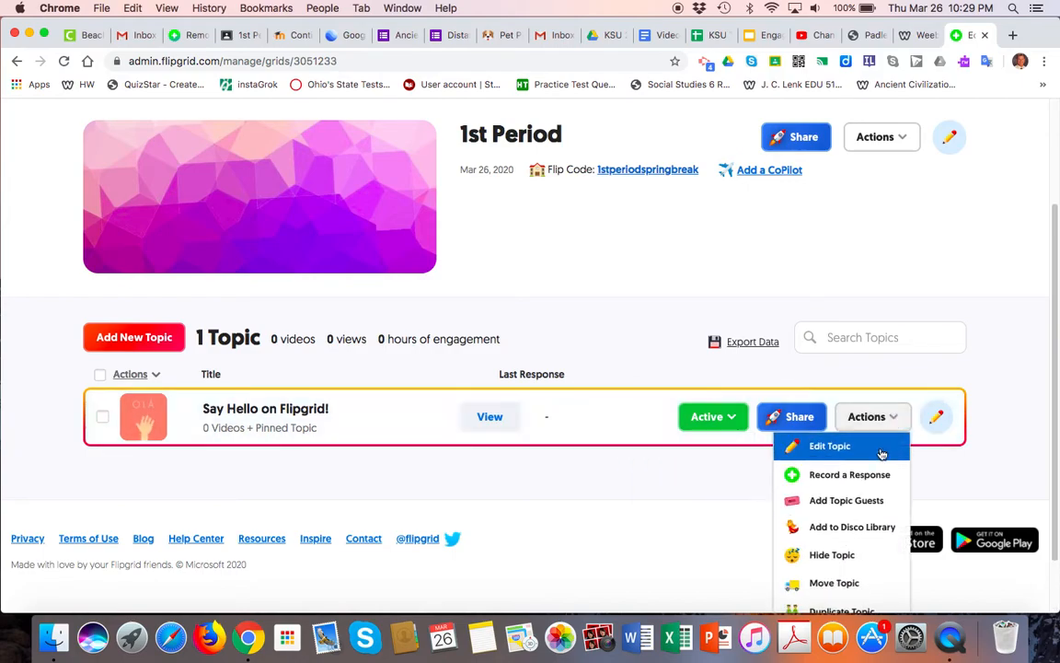
scroll(884, 486, "down", 2)
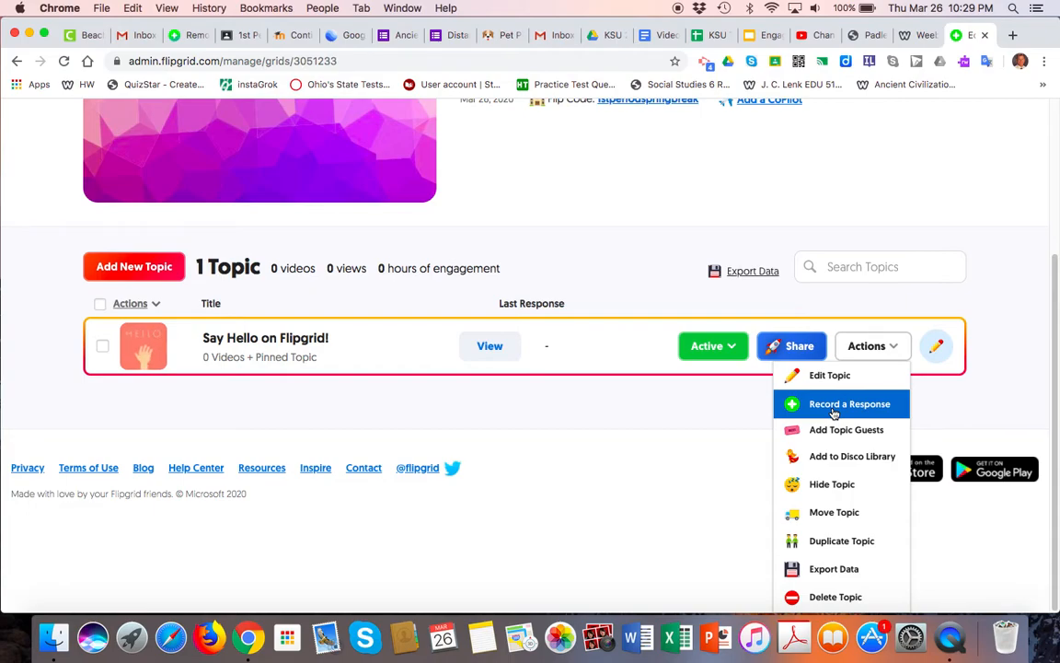
scroll(989, 378, "up", 2)
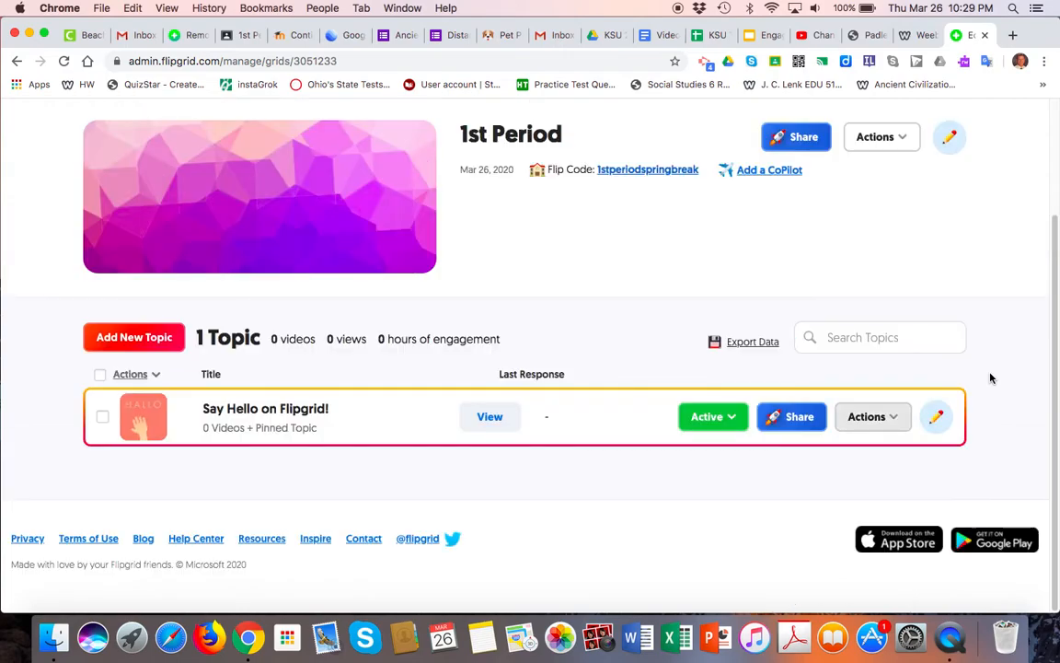
left_click(935, 418)
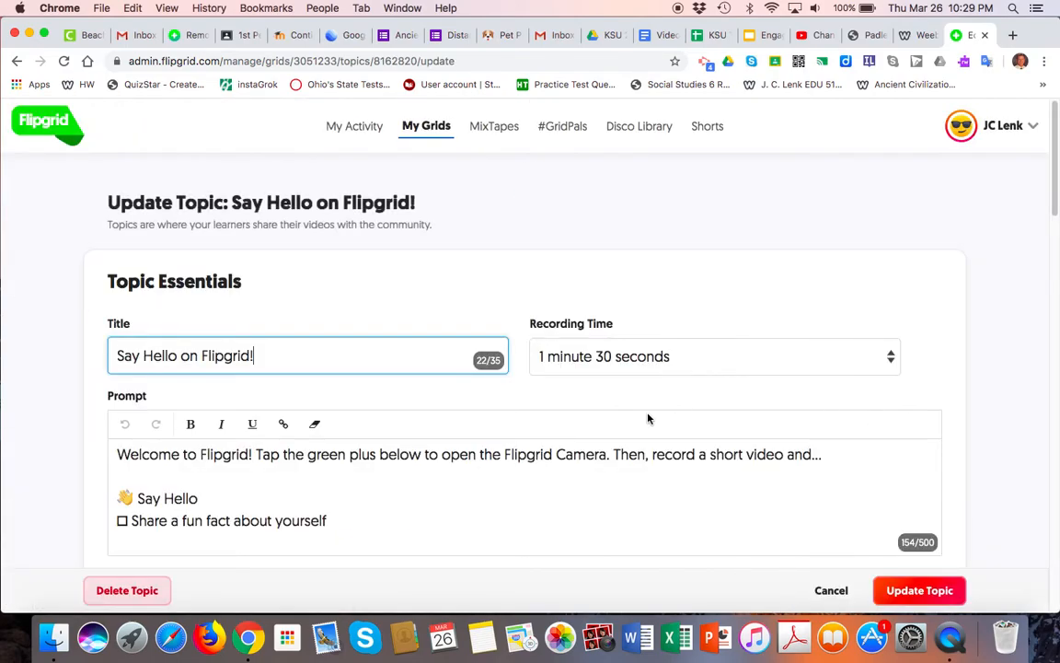
Enter the Topic Tip 'Make sure you answer all three questions.'.
scroll(644, 417, "down", 2)
scroll(365, 408, "down", 5)
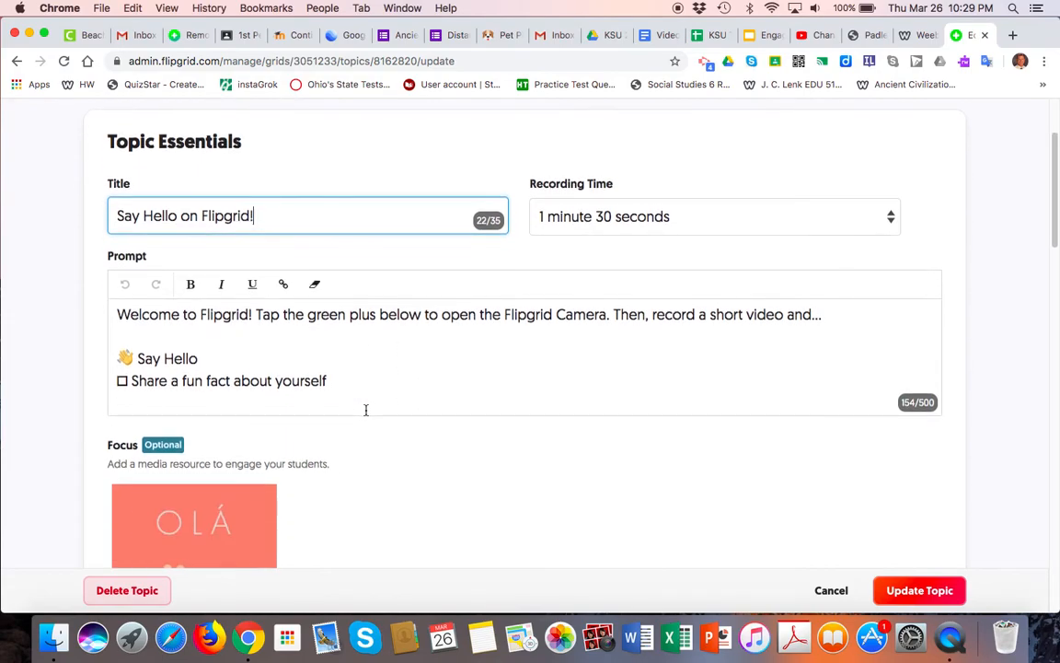
scroll(367, 414, "down", 2)
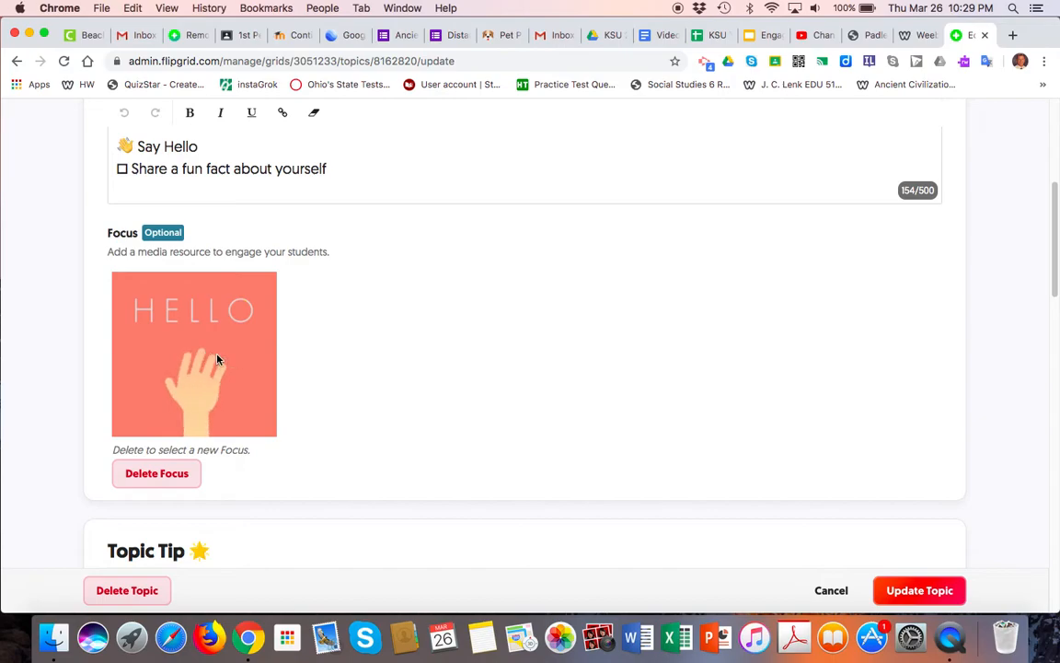
scroll(218, 359, "down", 1)
scroll(218, 359, "down", 5)
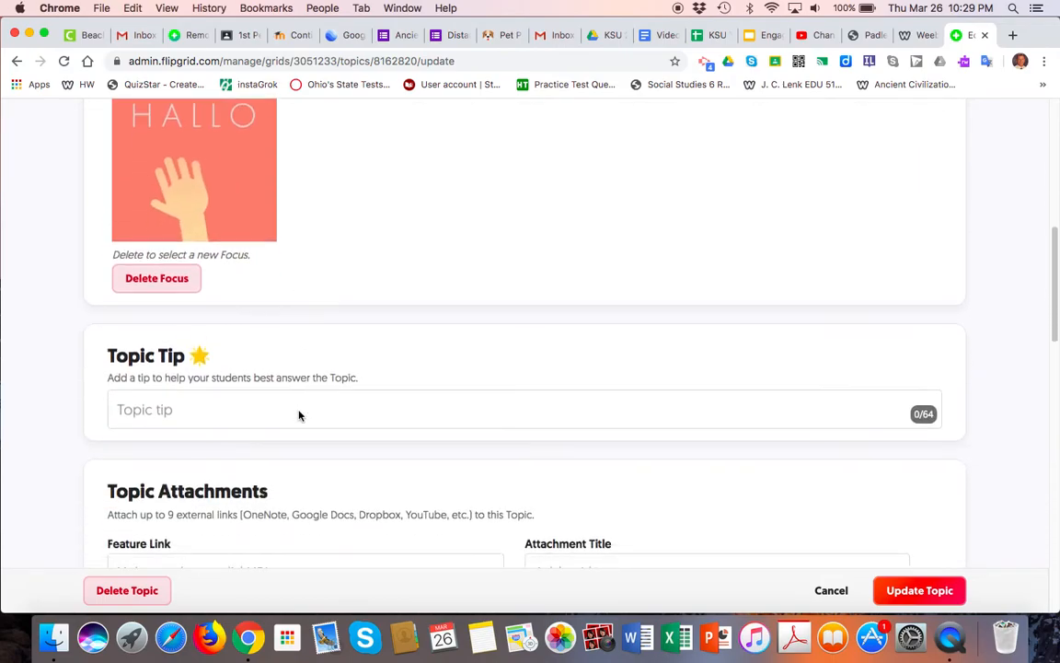
left_click(188, 372)
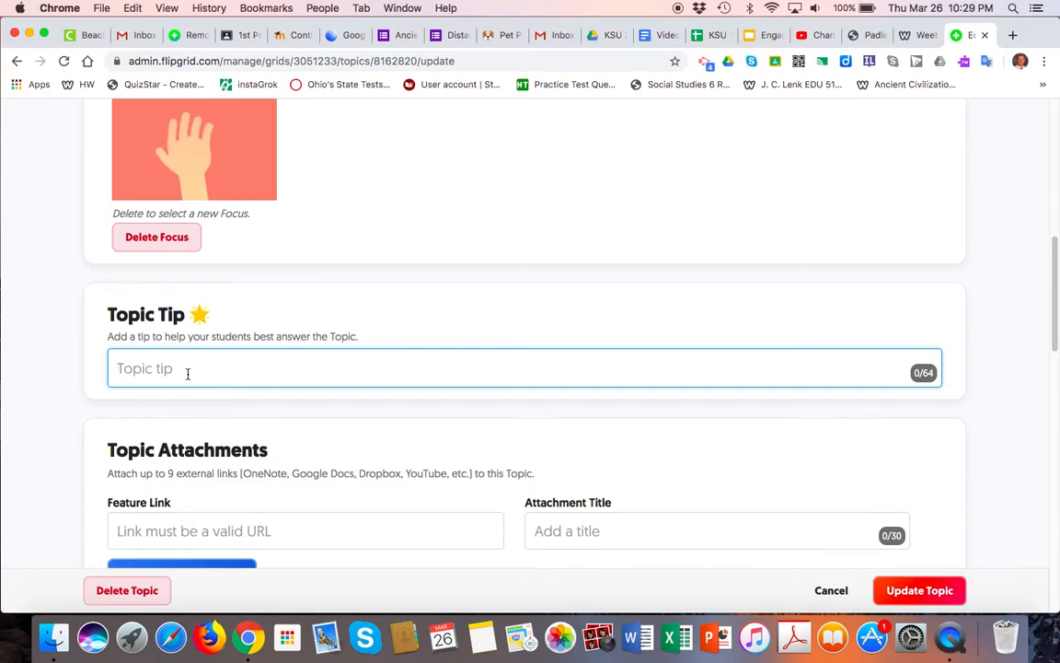
type("Make sur")
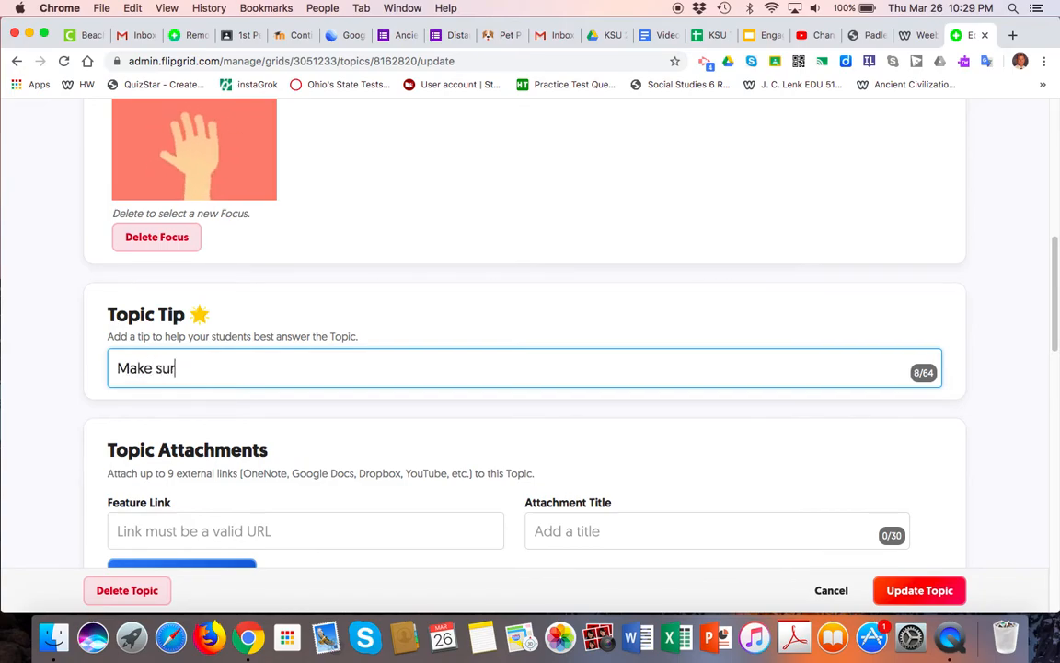
type("e you answe")
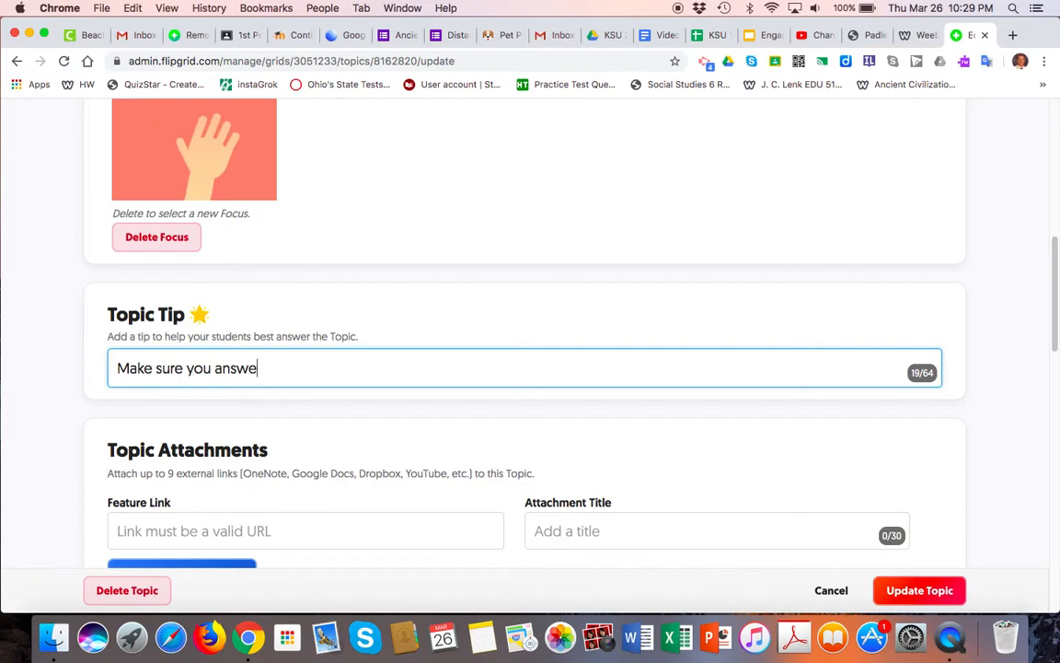
type("r all three ")
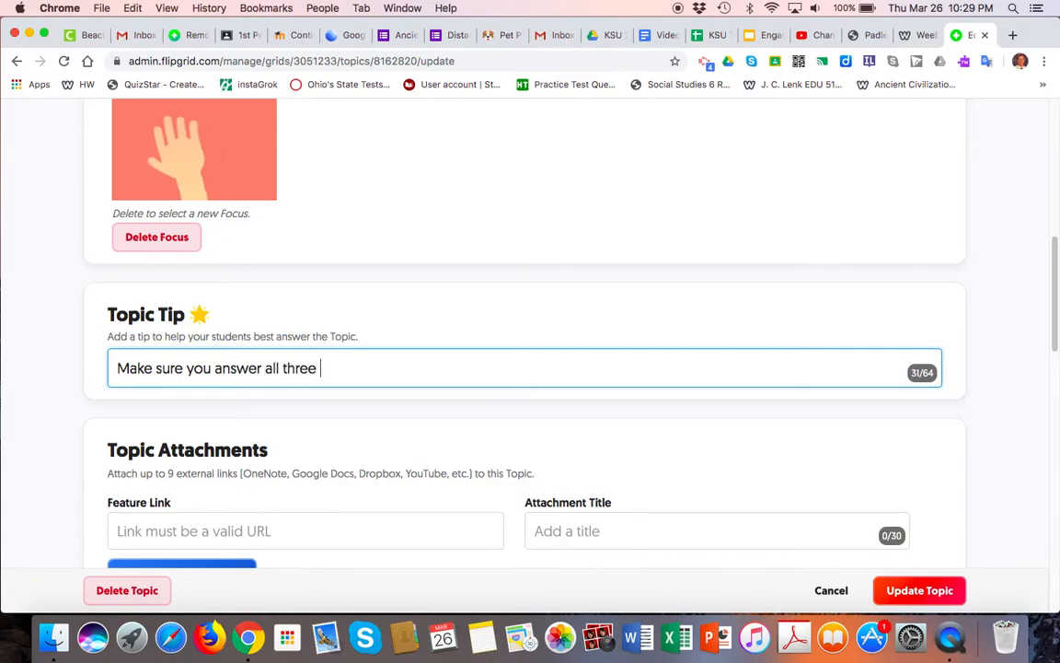
type("questions.")
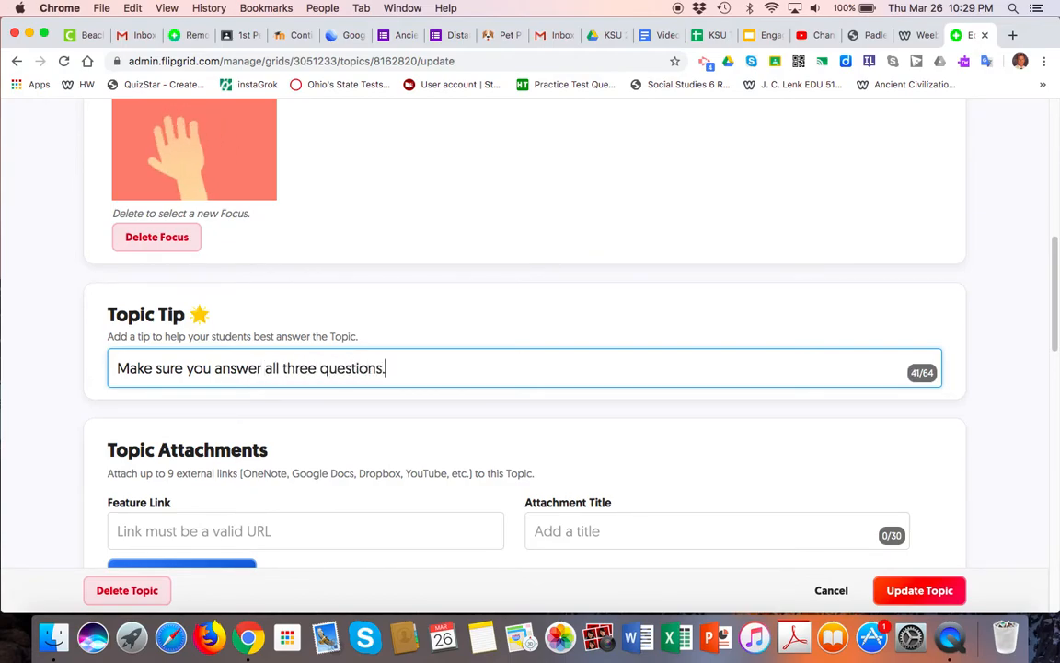
scroll(525, 349, "down", 1)
scroll(129, 396, "down", 1)
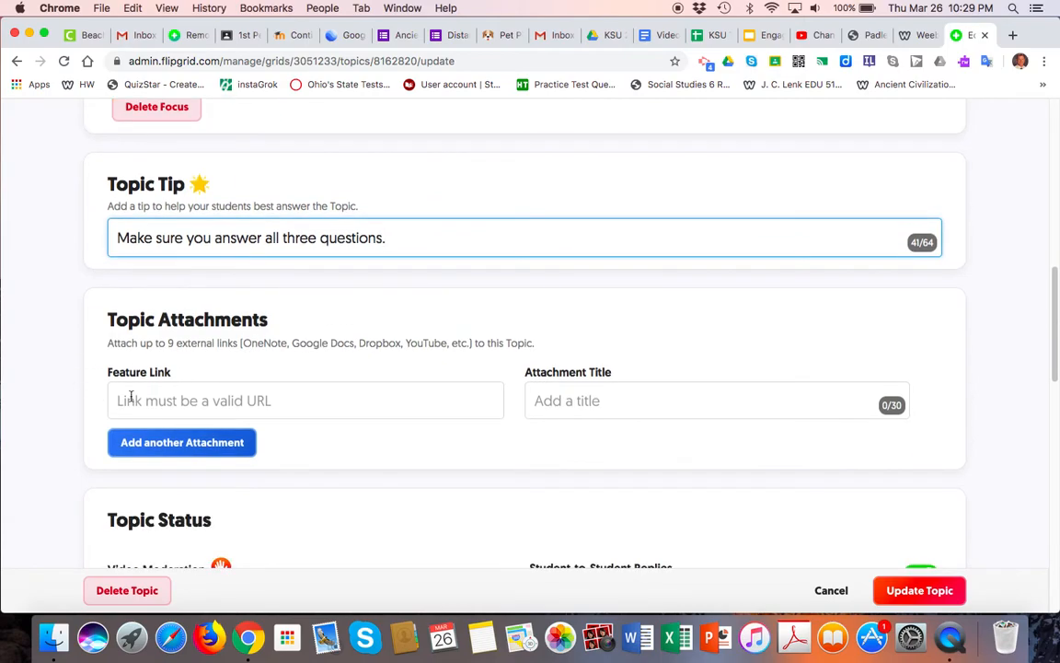
Switch Video Moderation on and Student-to-Student Replies off, keeping the topic status Active.
scroll(274, 472, "down", 3)
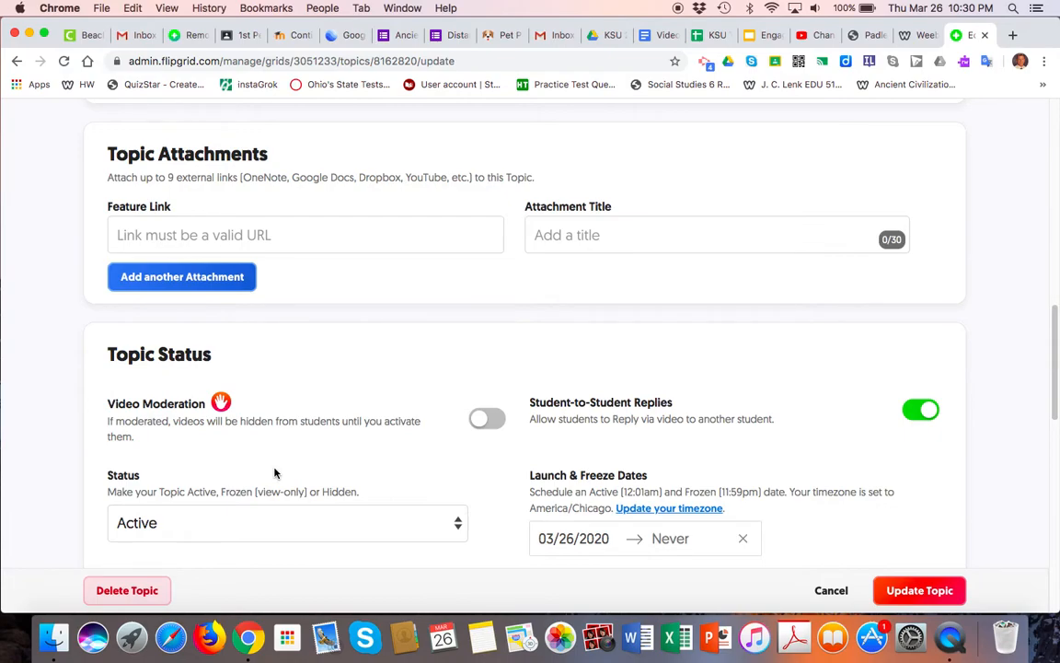
scroll(281, 451, "down", 1)
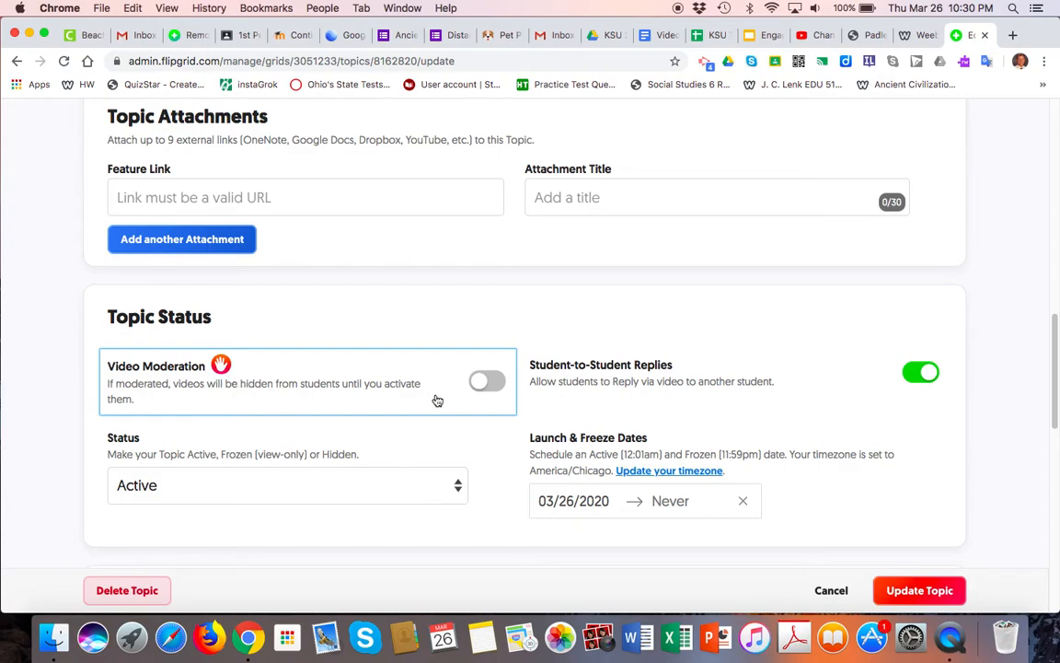
left_click(497, 381)
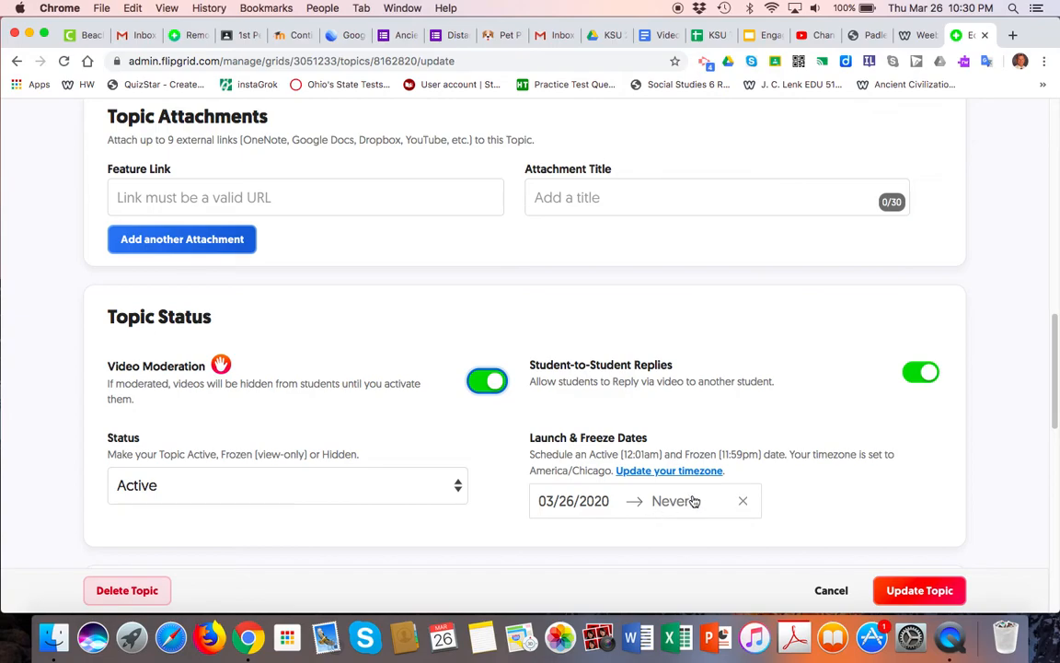
left_click(920, 372)
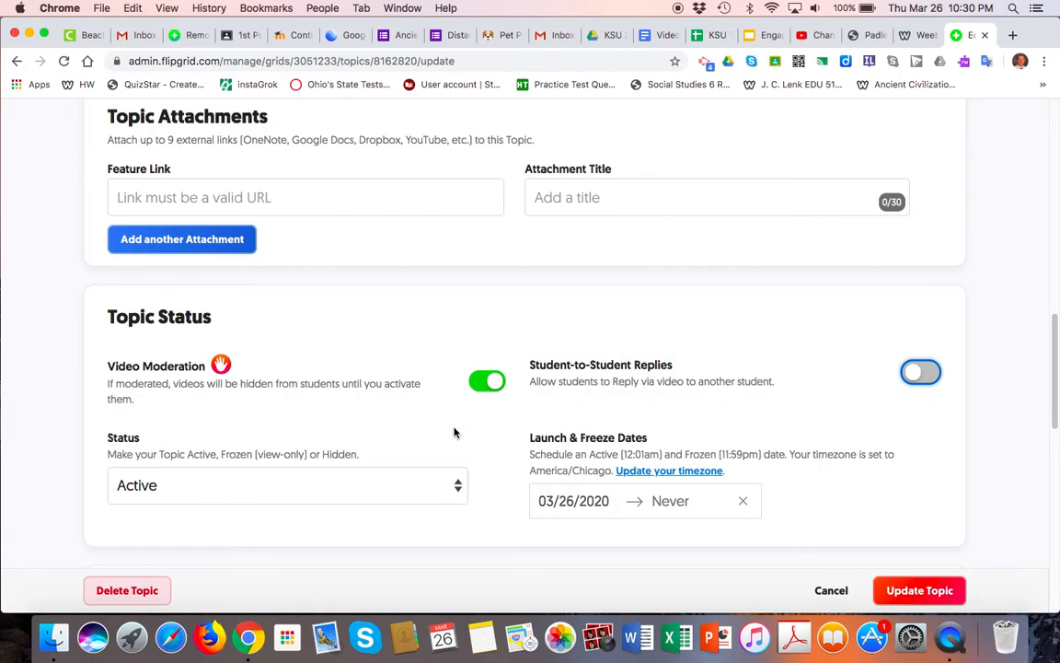
left_click(455, 495)
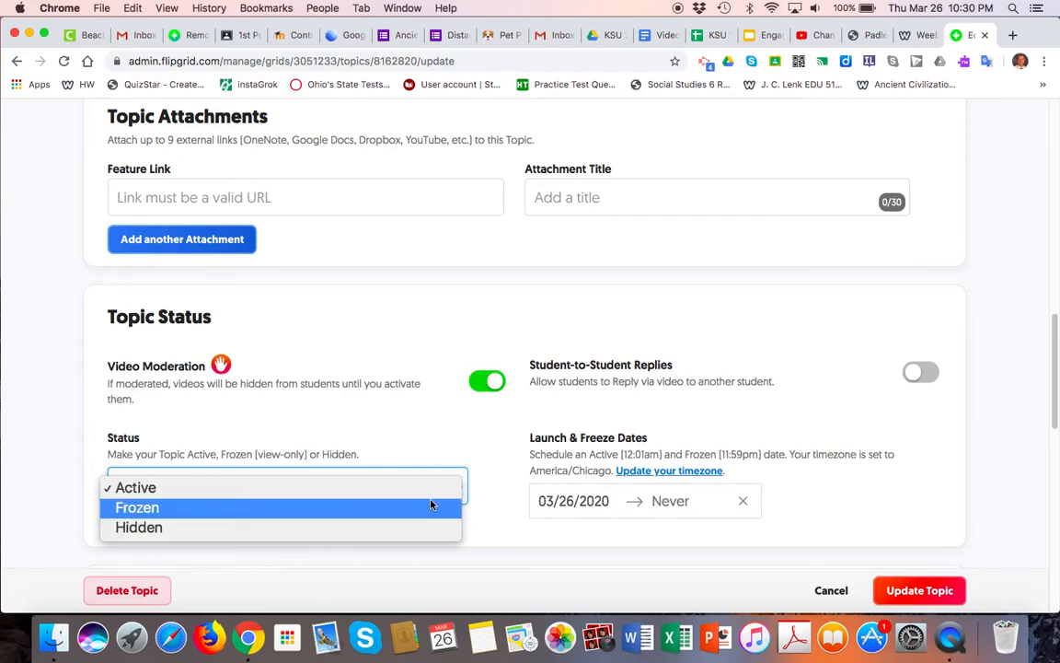
left_click(432, 489)
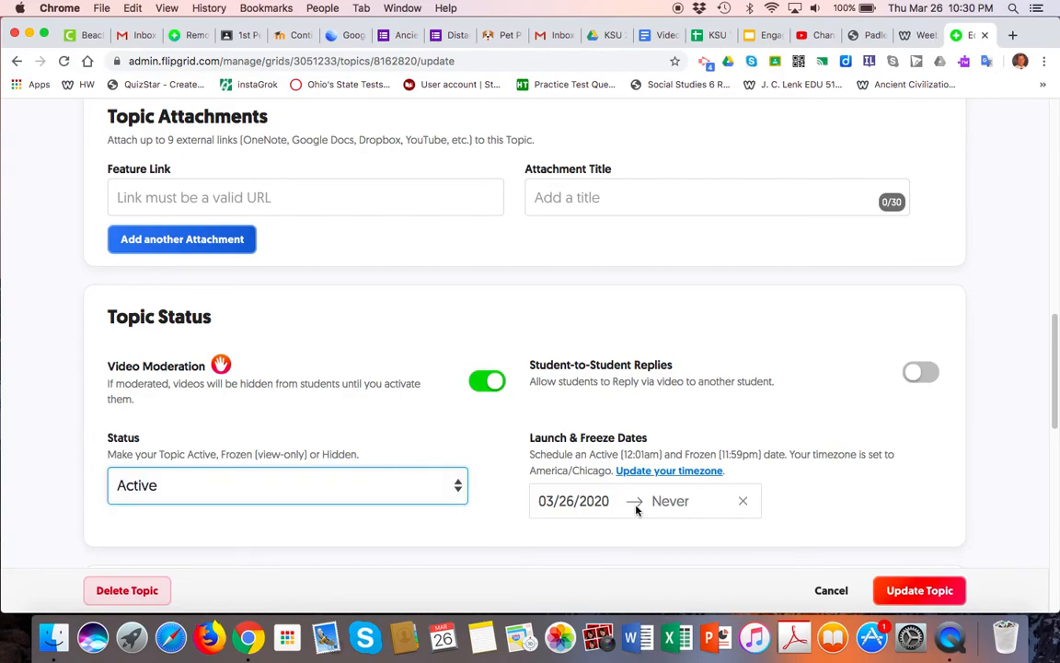
Save the Say Hello topic with Update Topic and return to its Topic Details page.
scroll(669, 515, "down", 10)
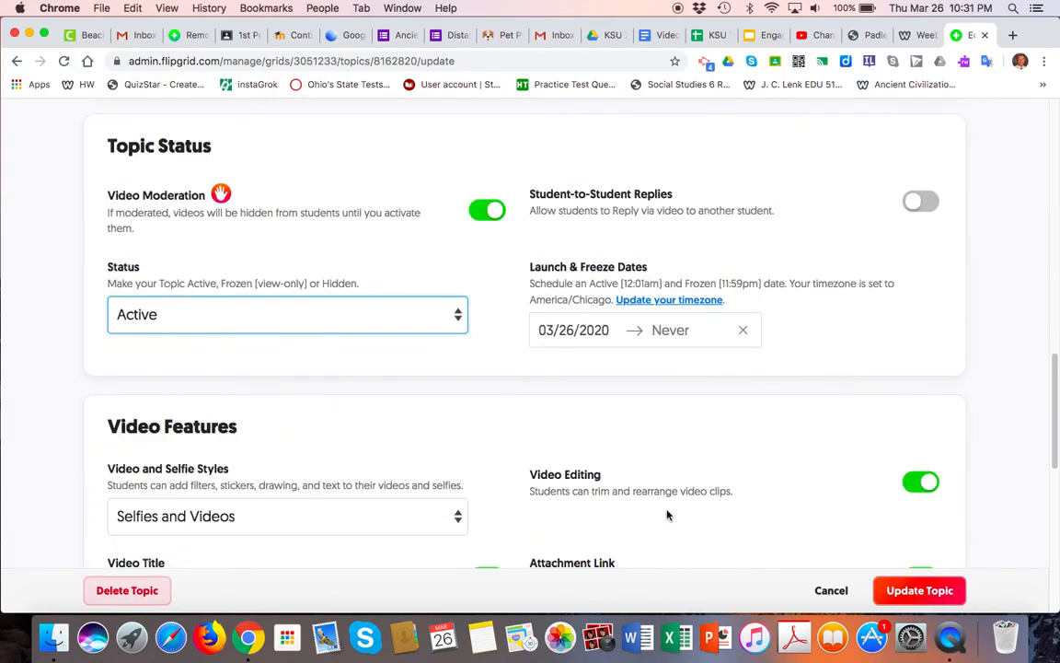
scroll(669, 515, "down", 2)
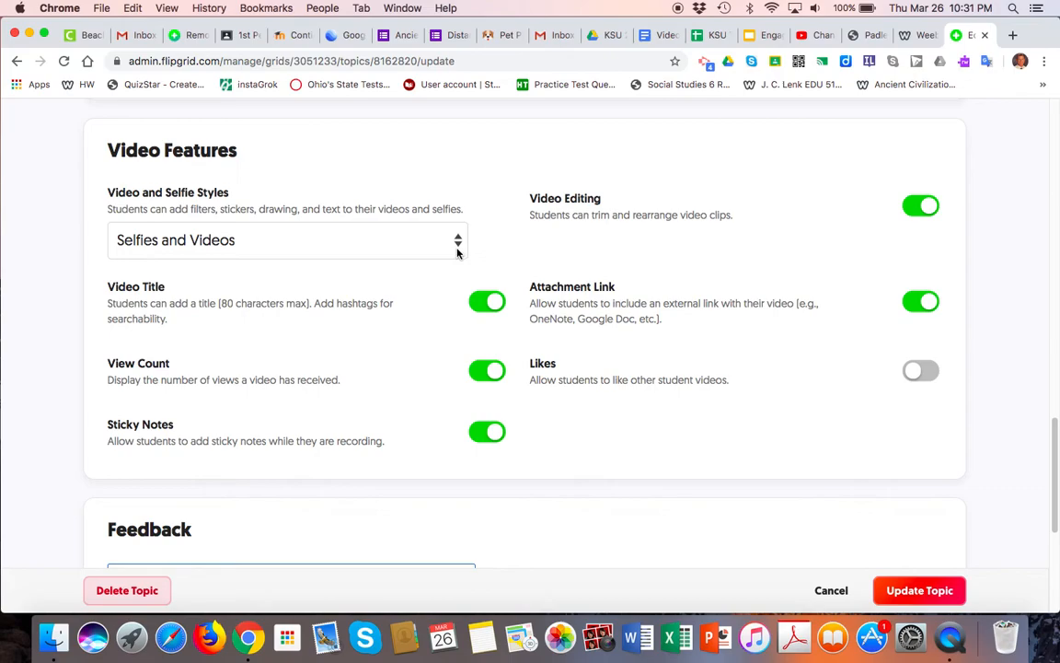
scroll(468, 431, "down", 5)
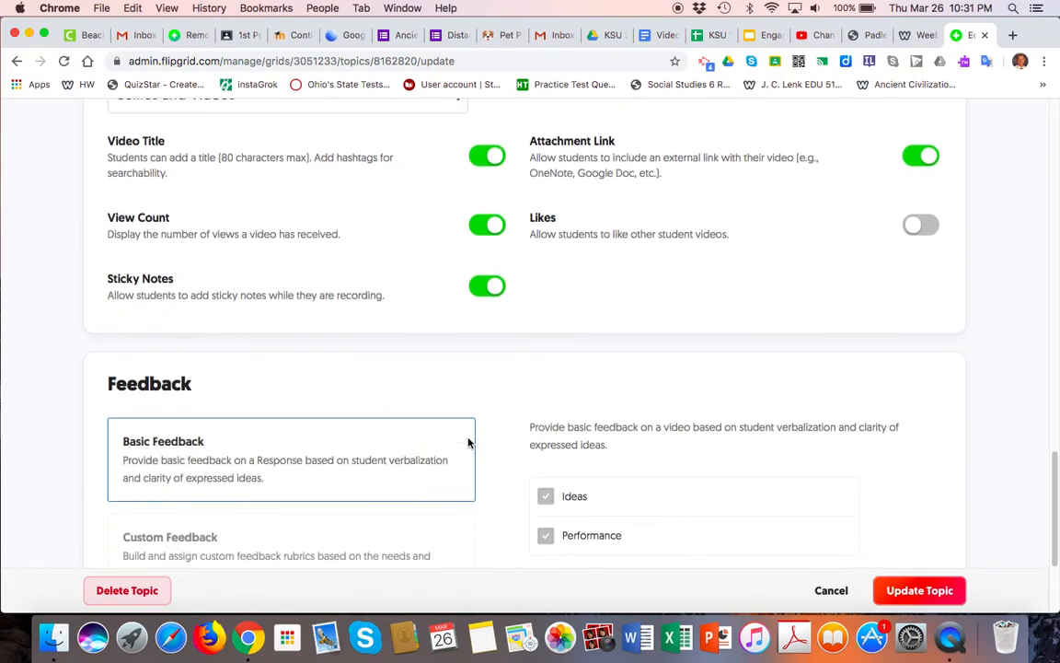
scroll(469, 444, "down", 4)
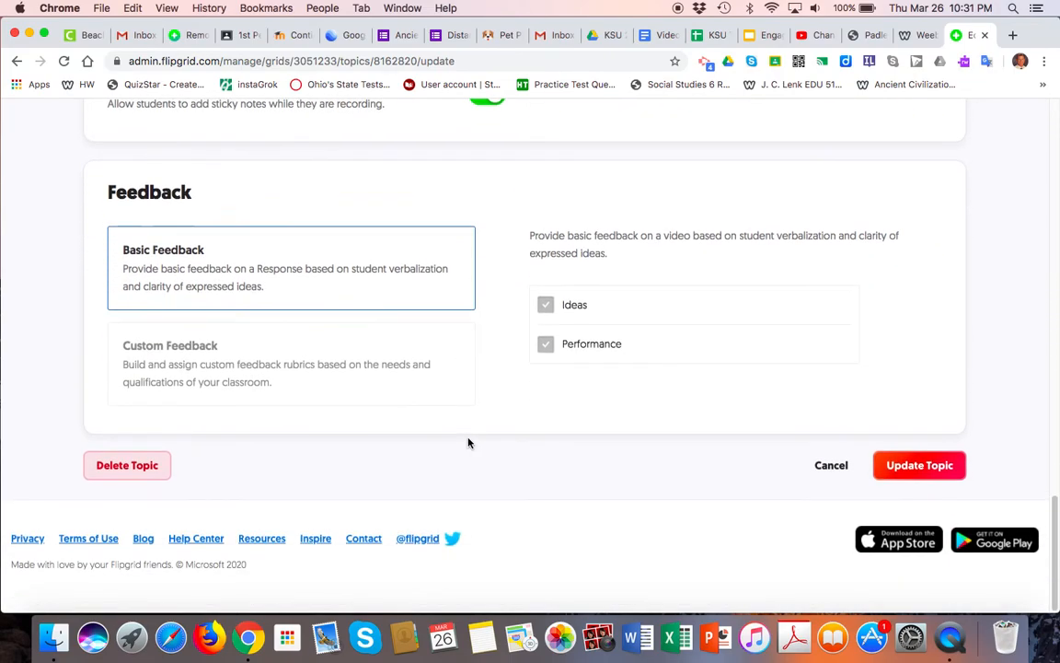
scroll(469, 443, "up", 15)
scroll(467, 438, "up", 6)
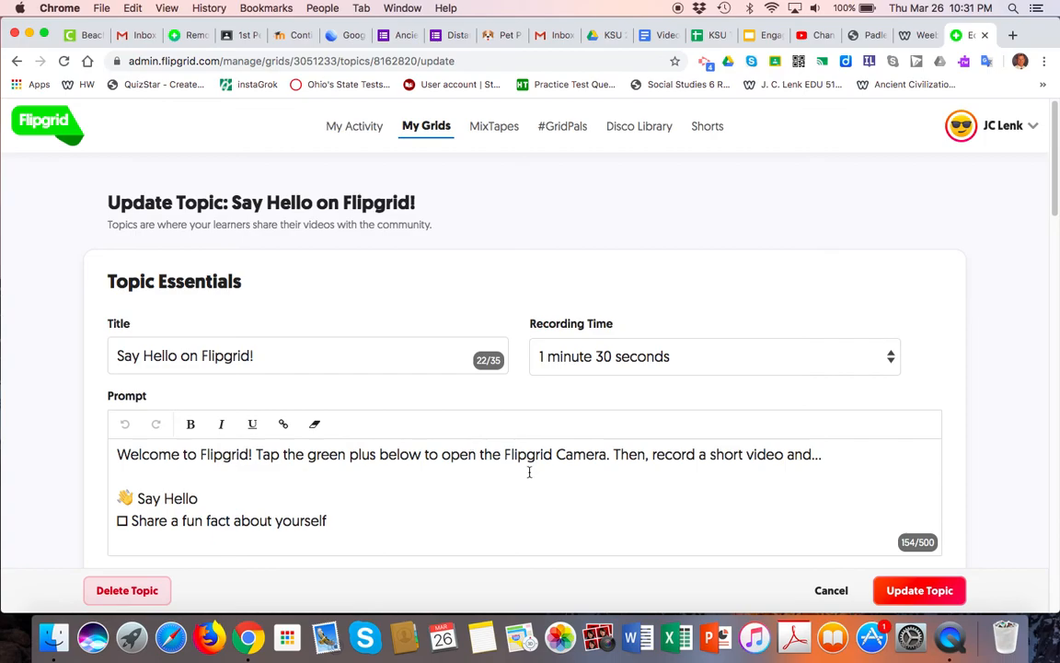
scroll(529, 472, "down", 1)
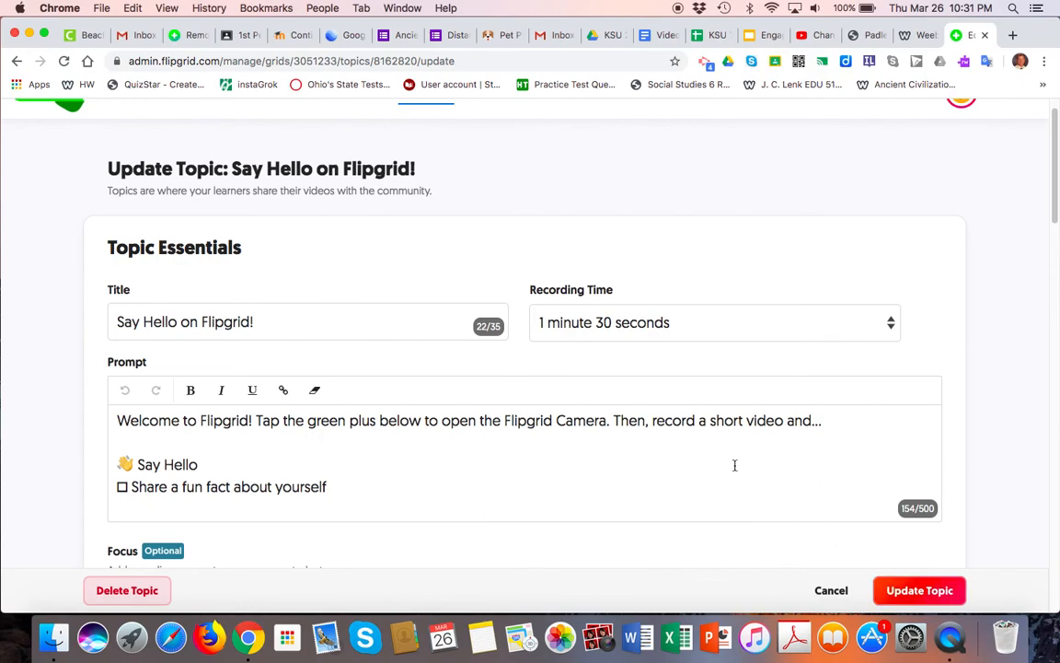
left_click(918, 594)
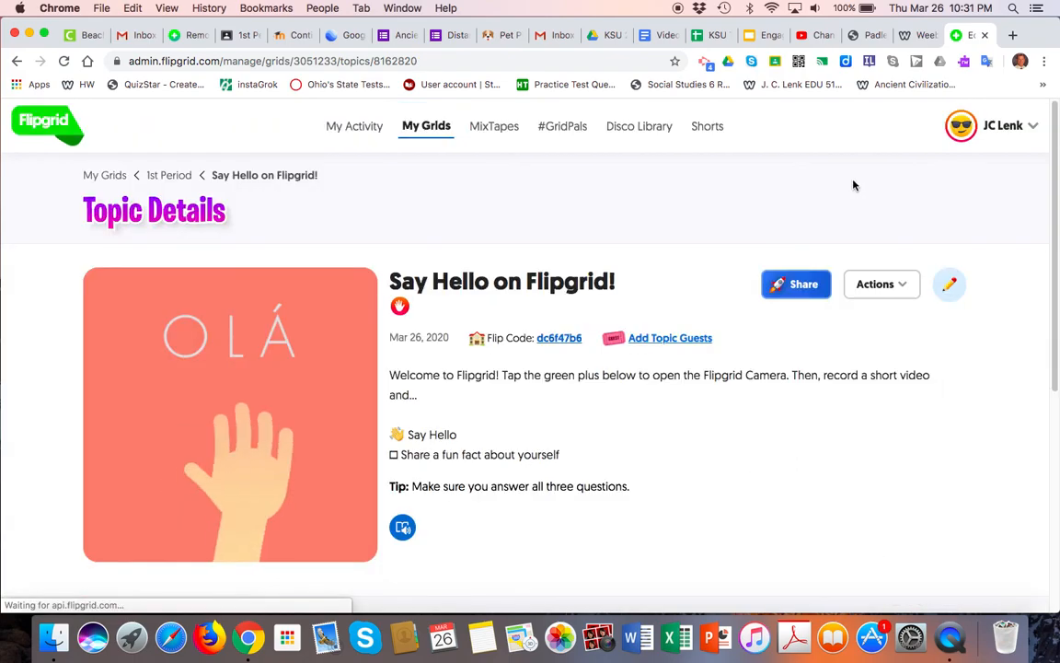